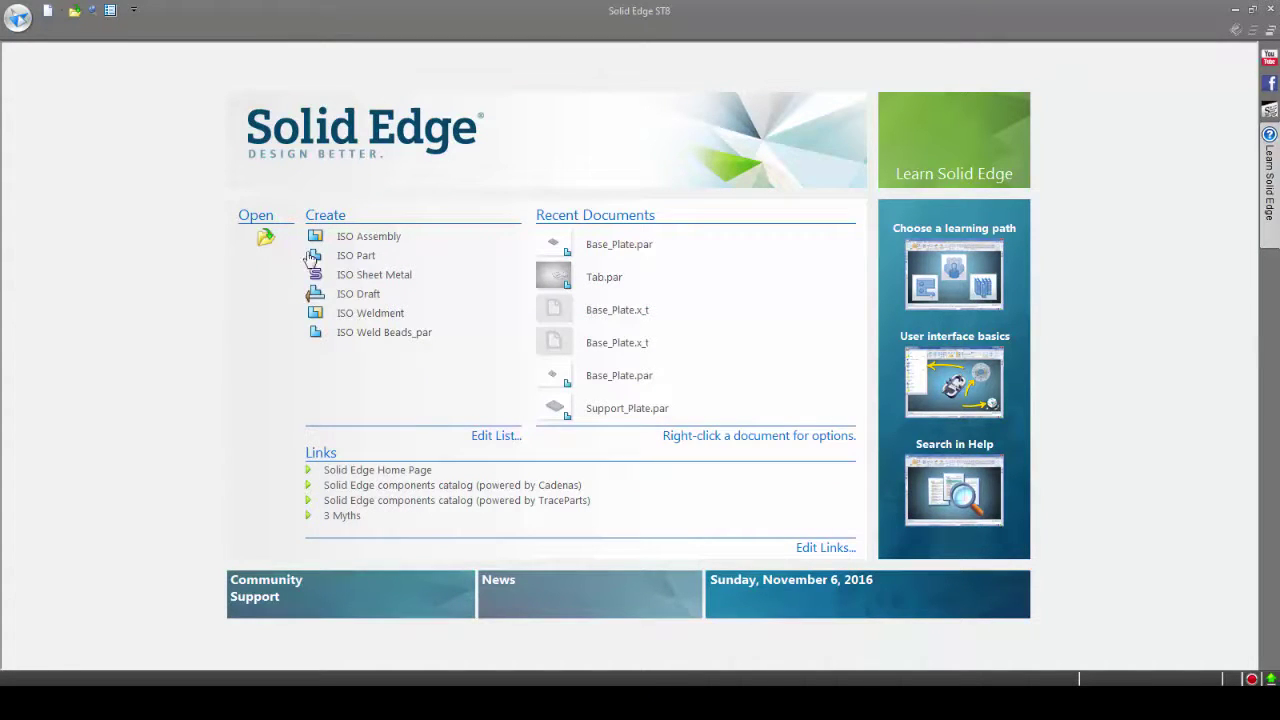
# - Open the Parasolid file Base_Plate.x_t as a new part based on the ISO Part.par template
pyautogui.click(266, 238)
pyautogui.click(400, 160)
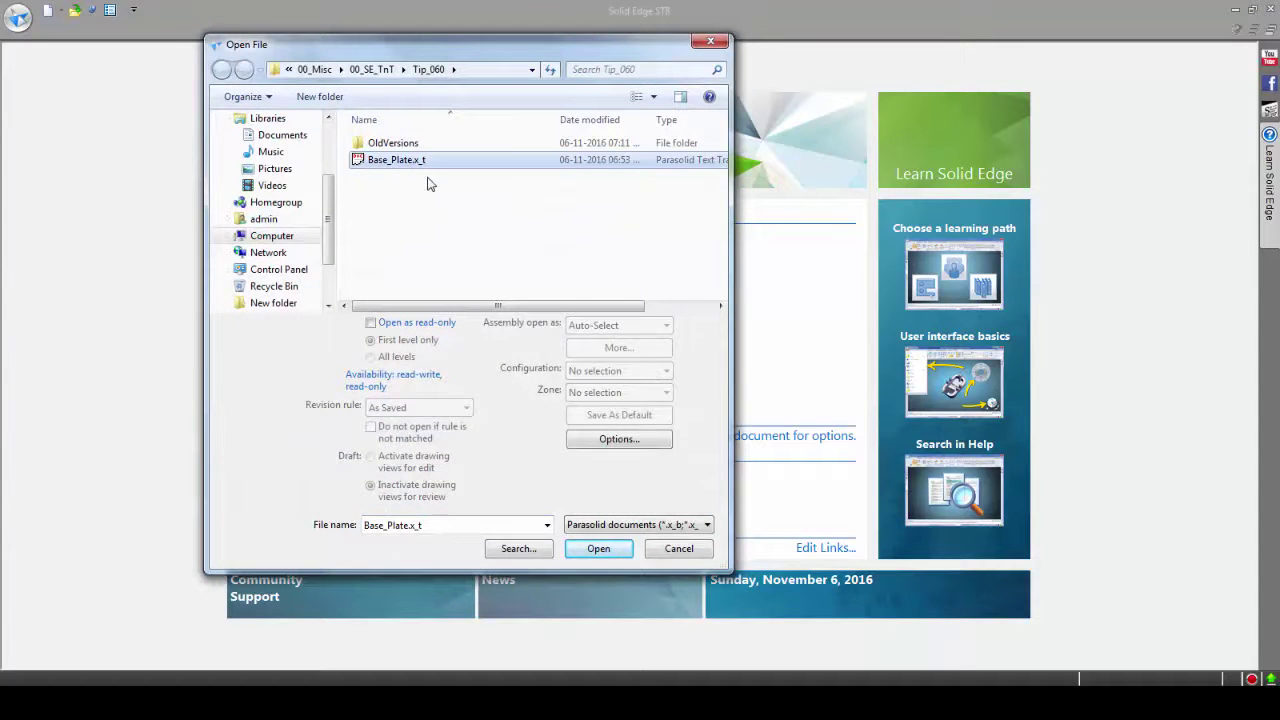
pyautogui.press('Escape')
pyautogui.hotkey('ctrl', 'n')
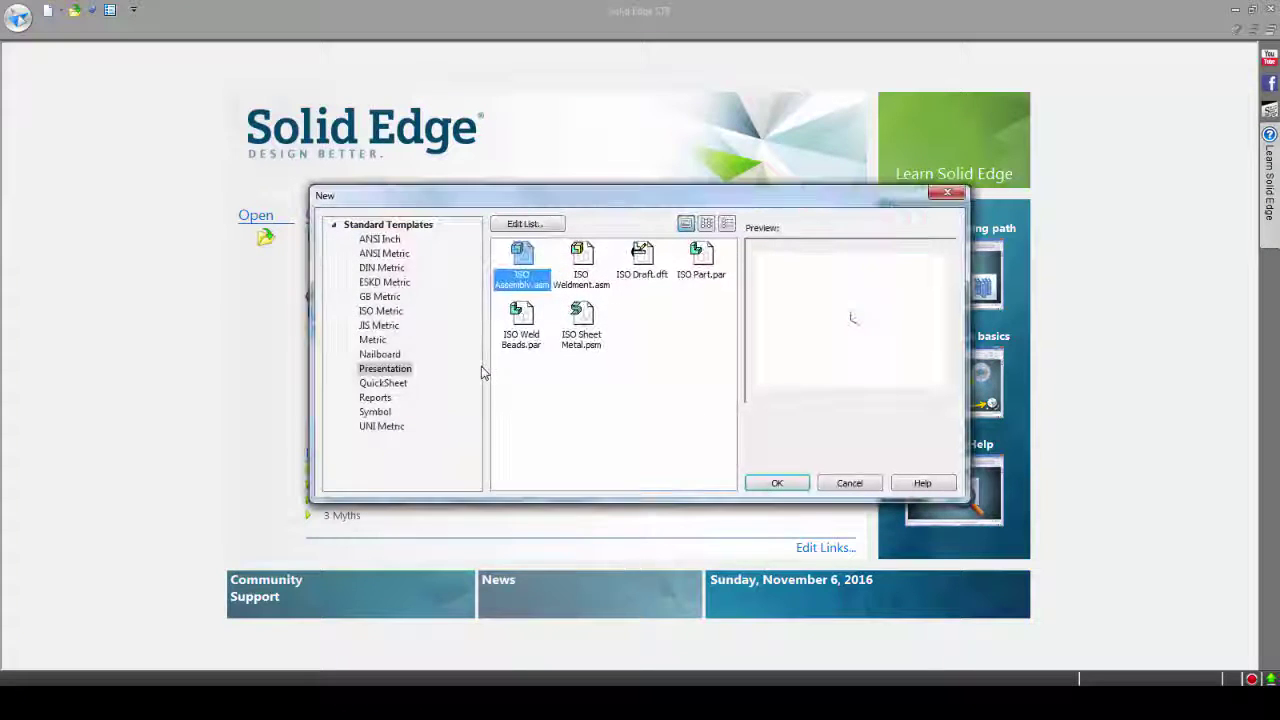
pyautogui.click(702, 262)
pyautogui.click(777, 482)
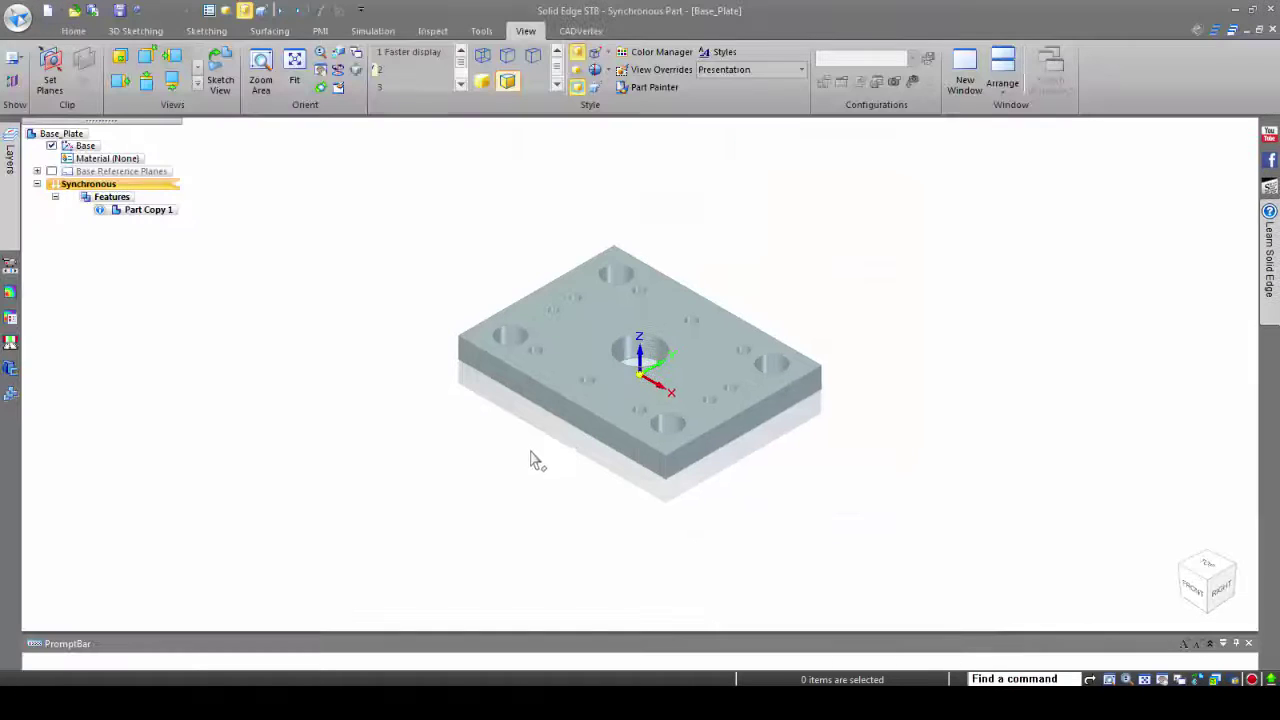
pyautogui.moveTo(528, 457); pyautogui.dragTo(523, 526, button='middle')
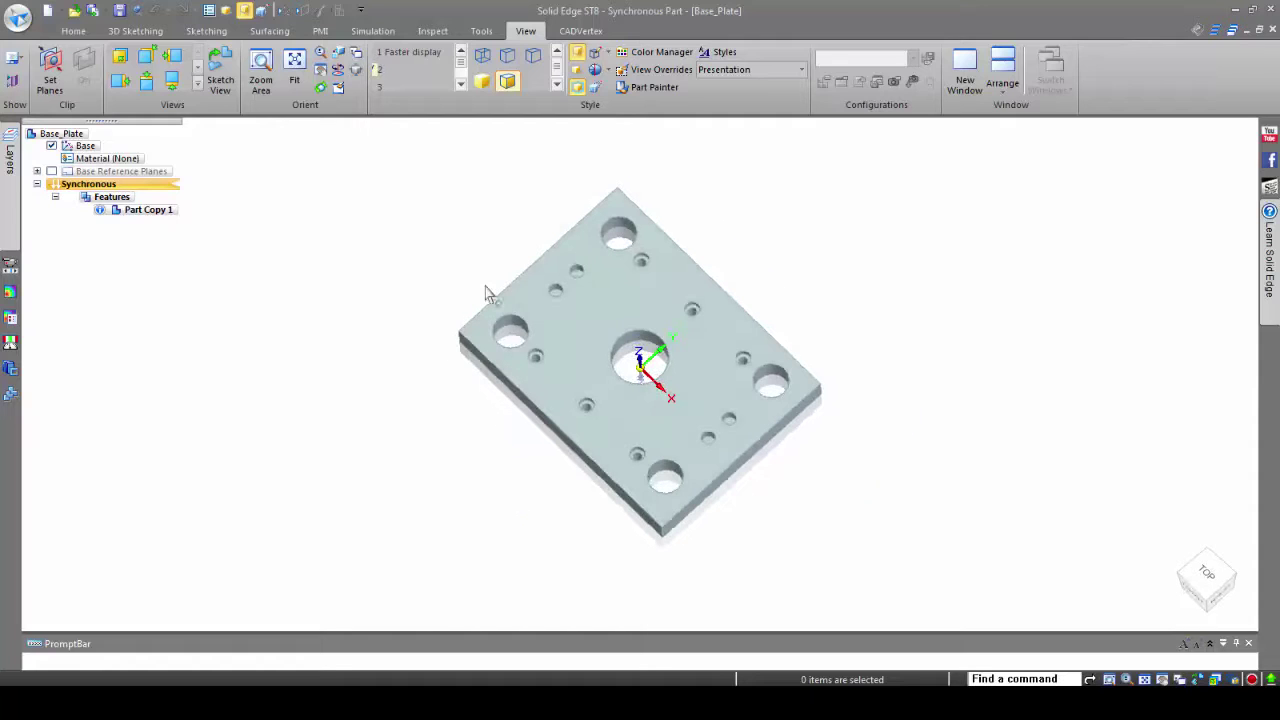
pyautogui.scroll(3, 488, 290)
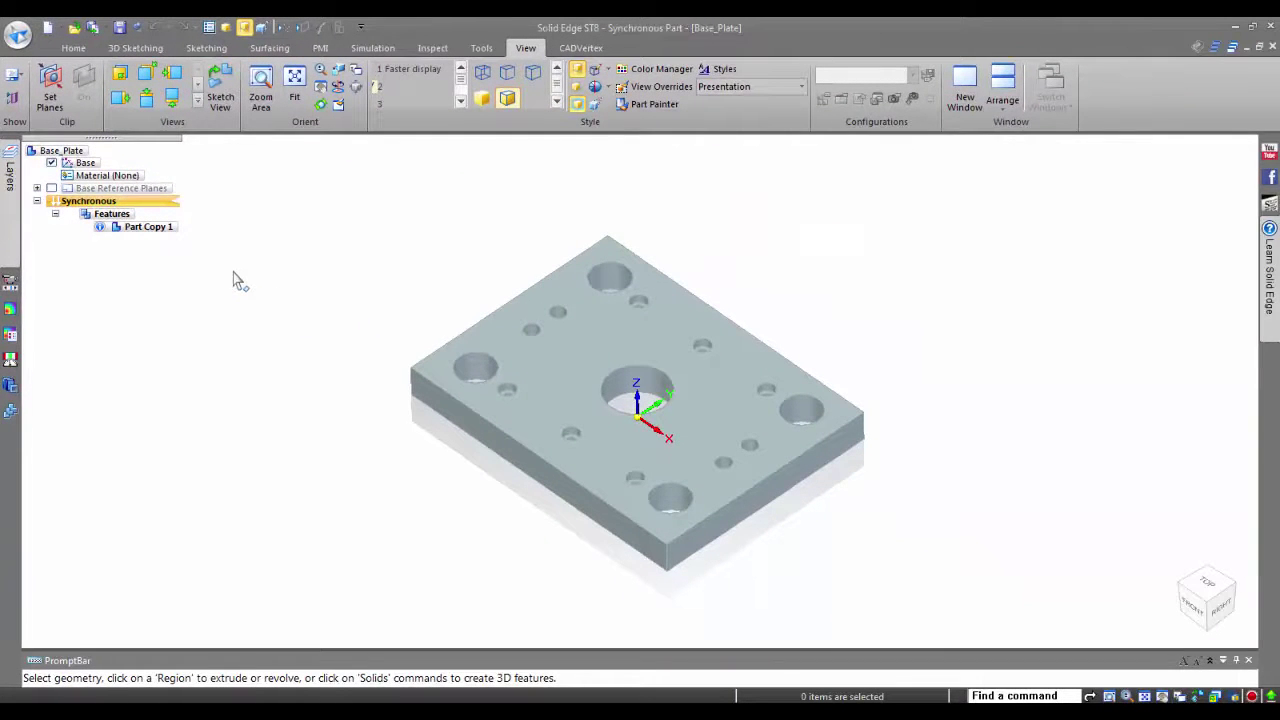
# - Try to create a drawing of the active model from the unsaved part
pyautogui.click(17, 35)
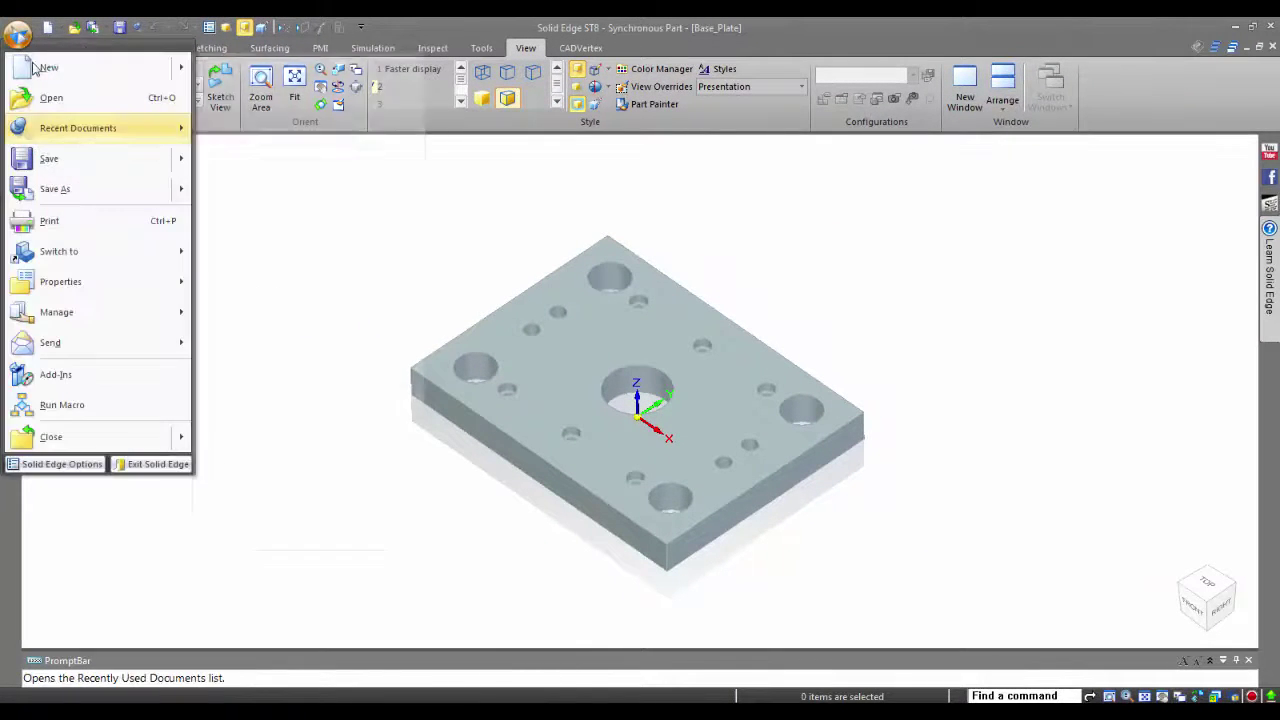
pyautogui.moveTo(35, 67)
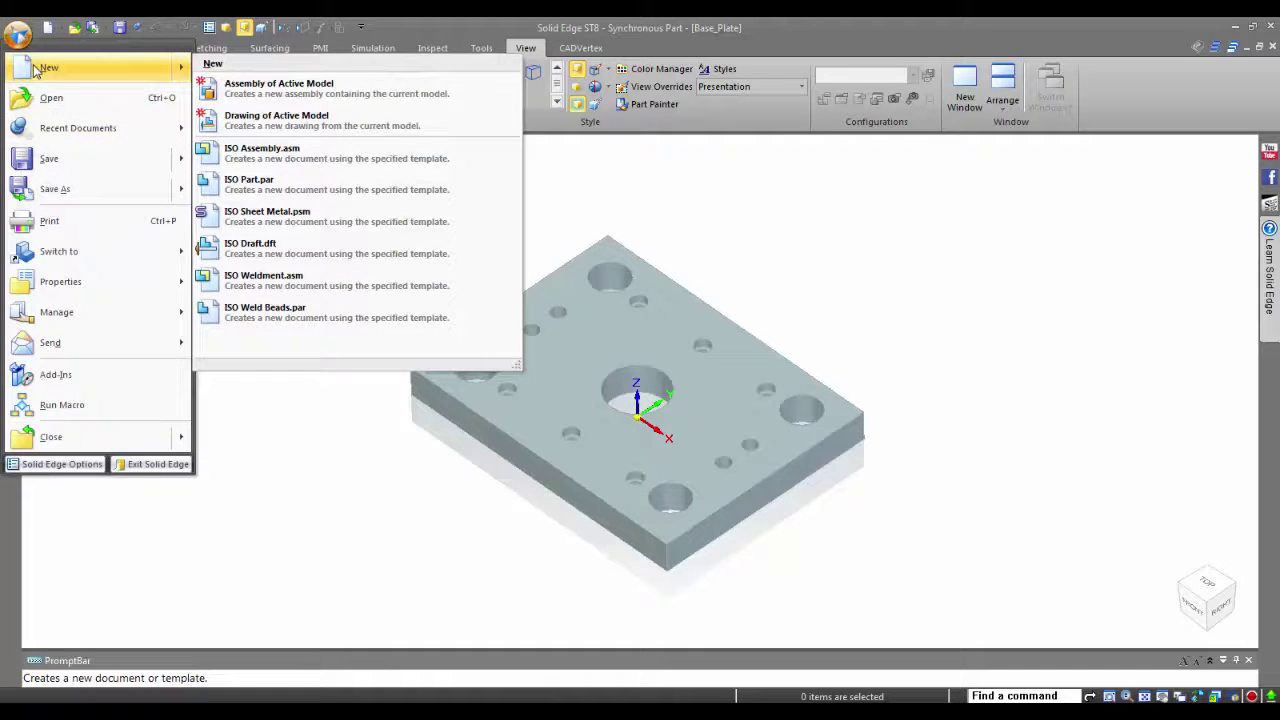
pyautogui.click(248, 122)
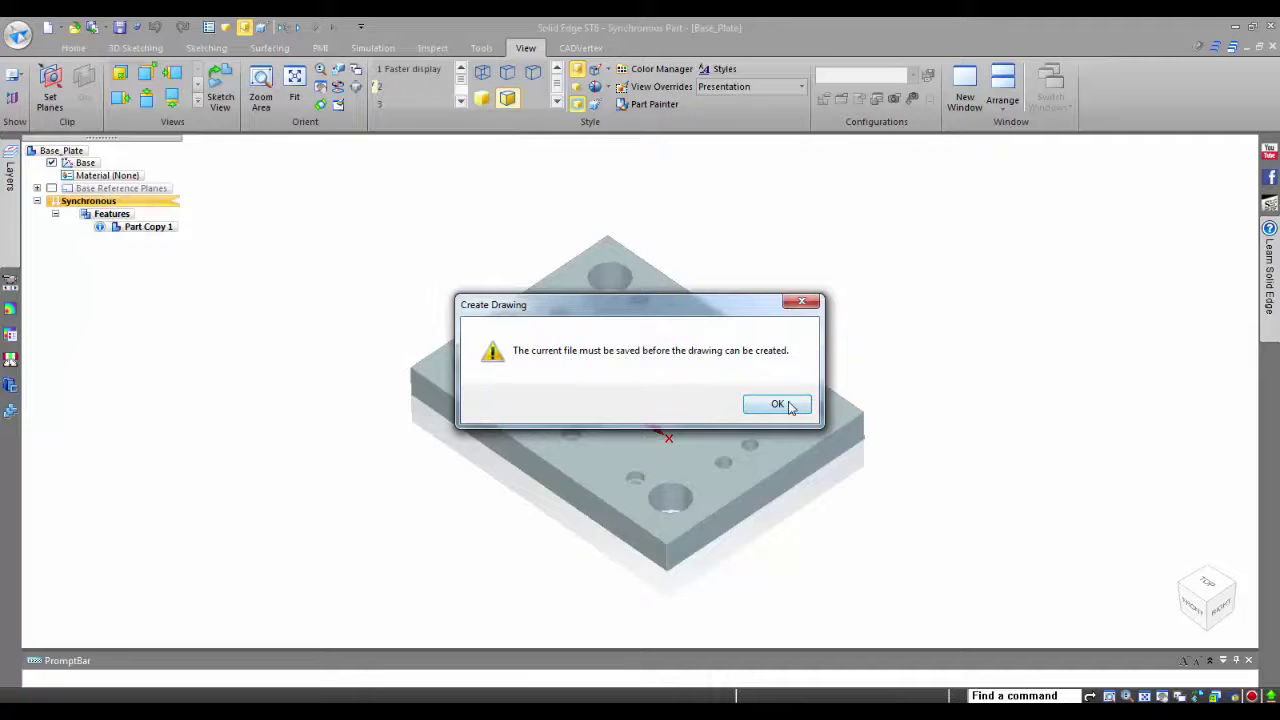
pyautogui.click(777, 404)
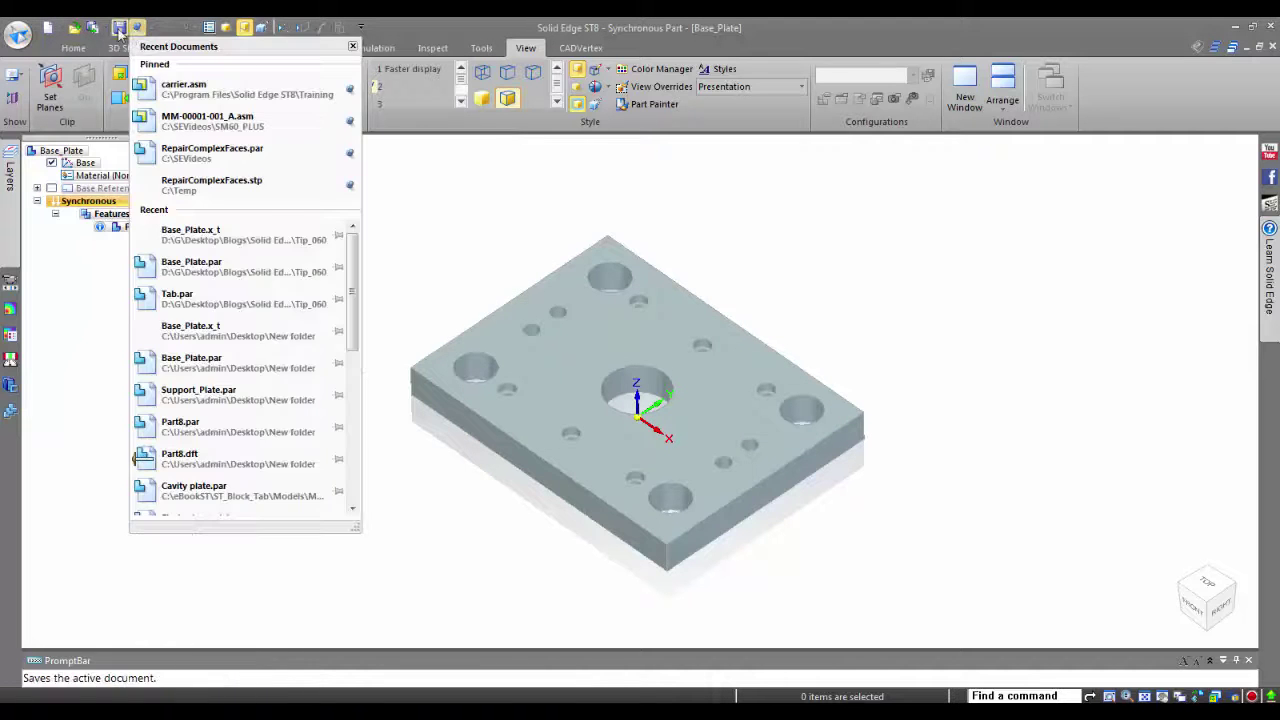
# - Save the part as Base_Plate.par and create a drawing of the active model with the ISO Draft.dft template
pyautogui.click(119, 28)
pyautogui.click(597, 371)
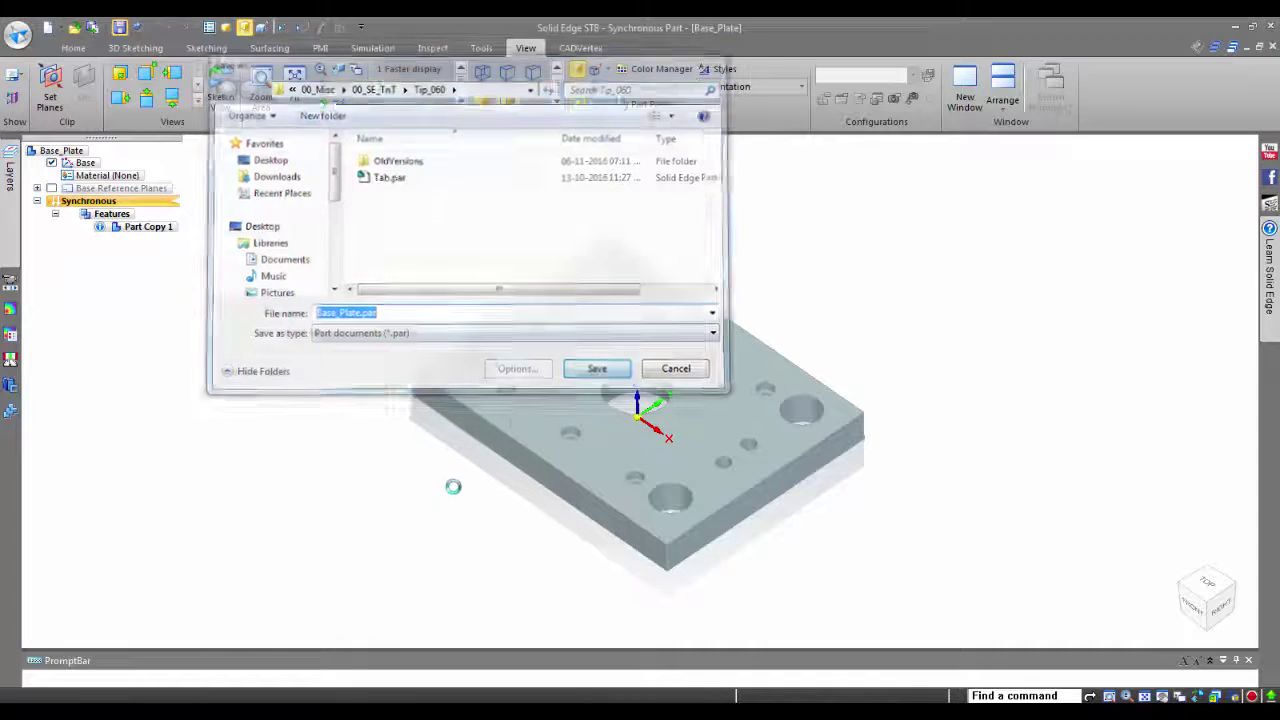
pyautogui.click(12, 32)
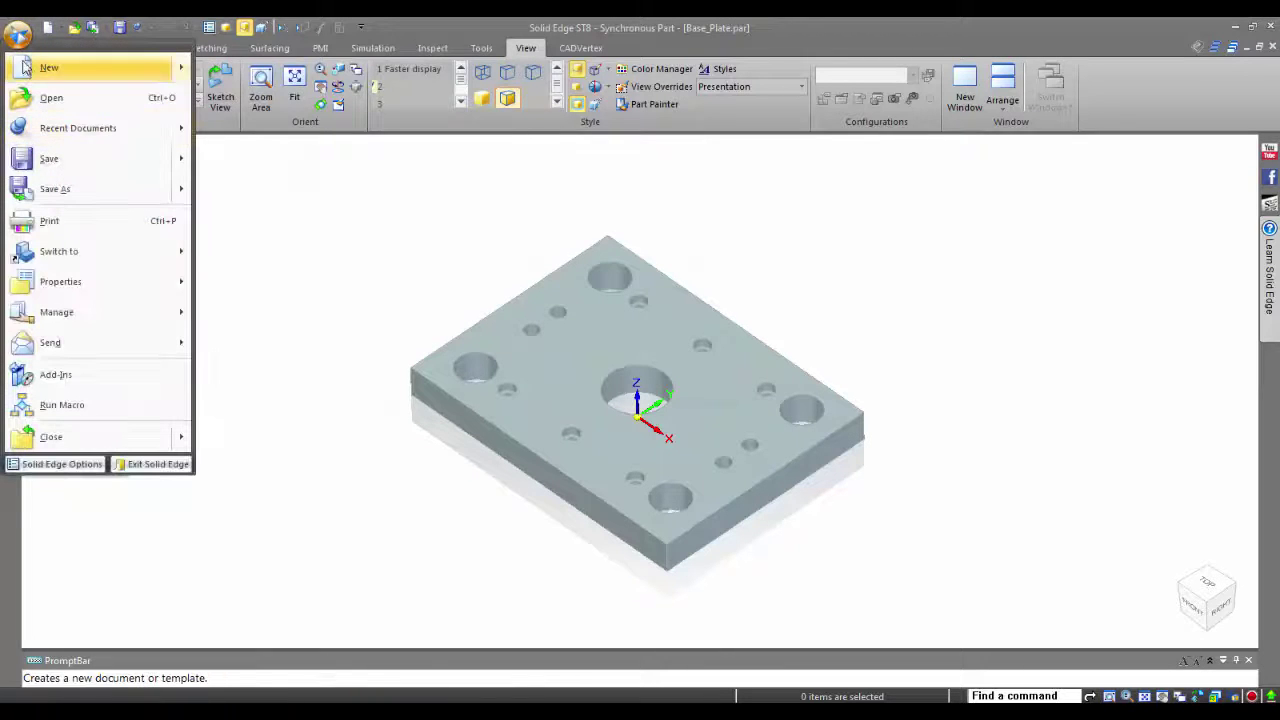
pyautogui.moveTo(60, 64)
pyautogui.click(300, 164)
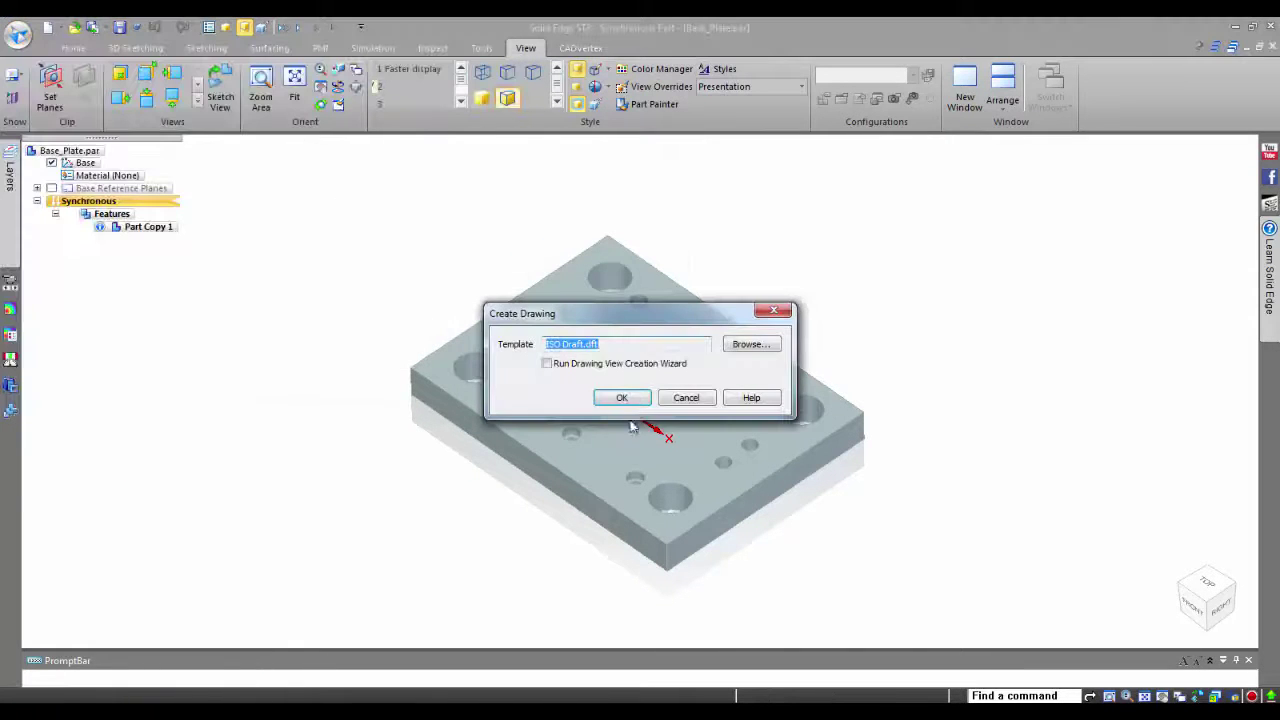
pyautogui.click(617, 397)
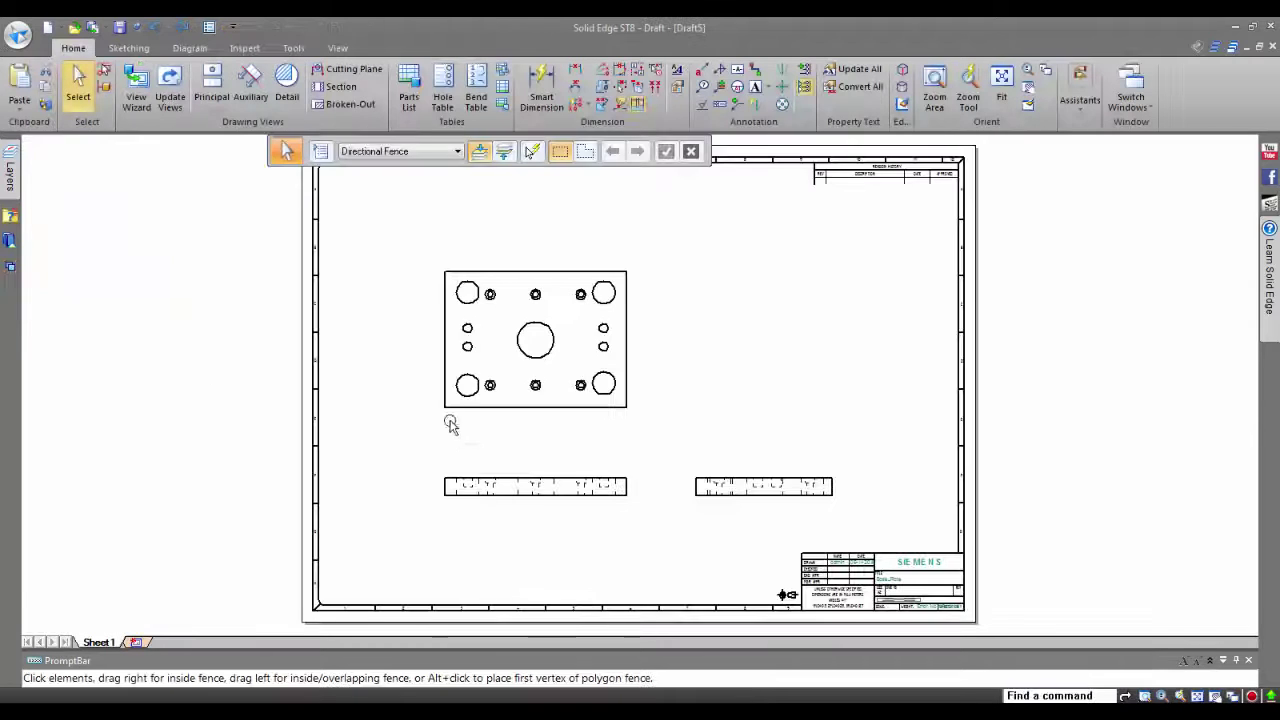
# - Create a hole table for all holes in the plate's top view, with the X and Y origin at its lower-left corner
pyautogui.scroll(2, 651, 320)
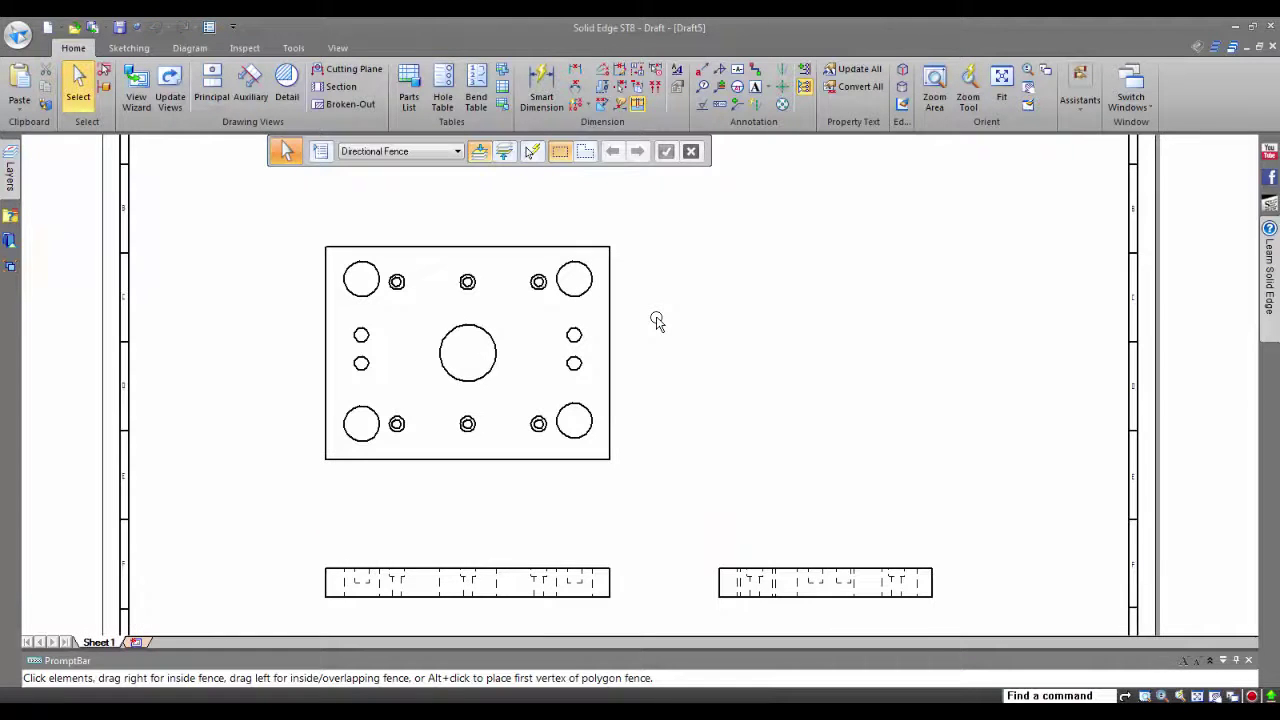
pyautogui.click(451, 104)
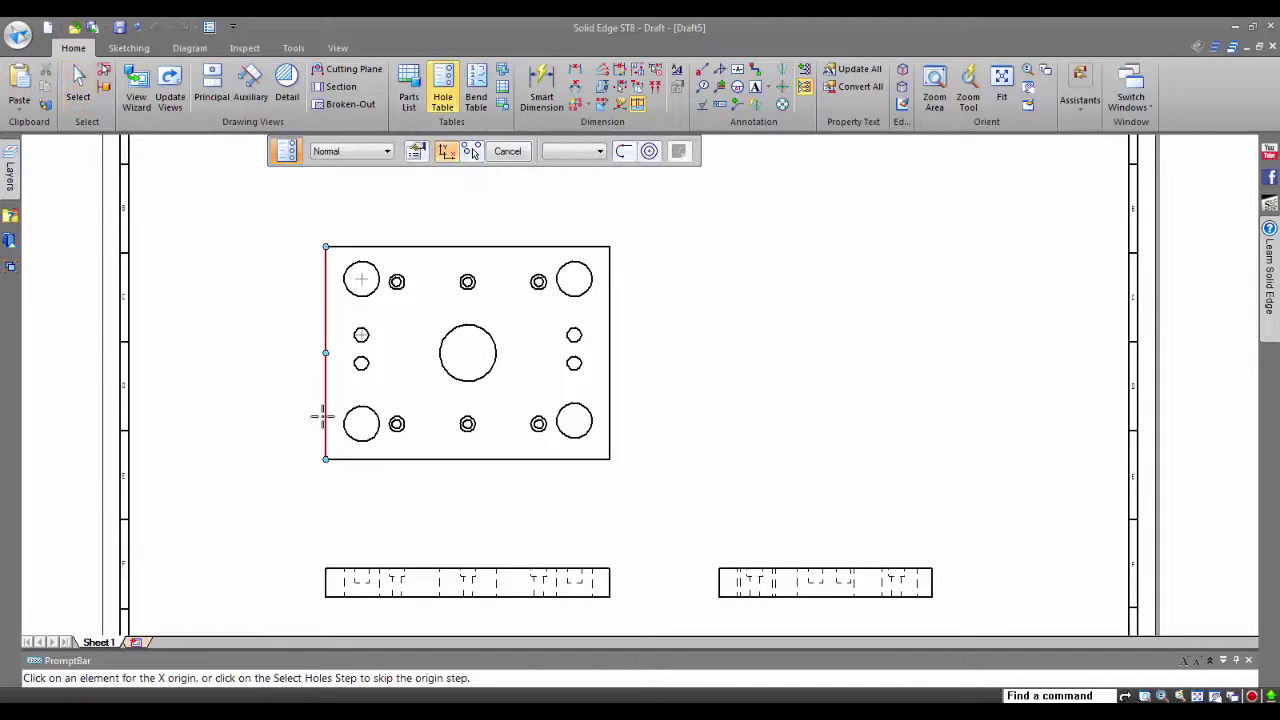
pyautogui.click(326, 461)
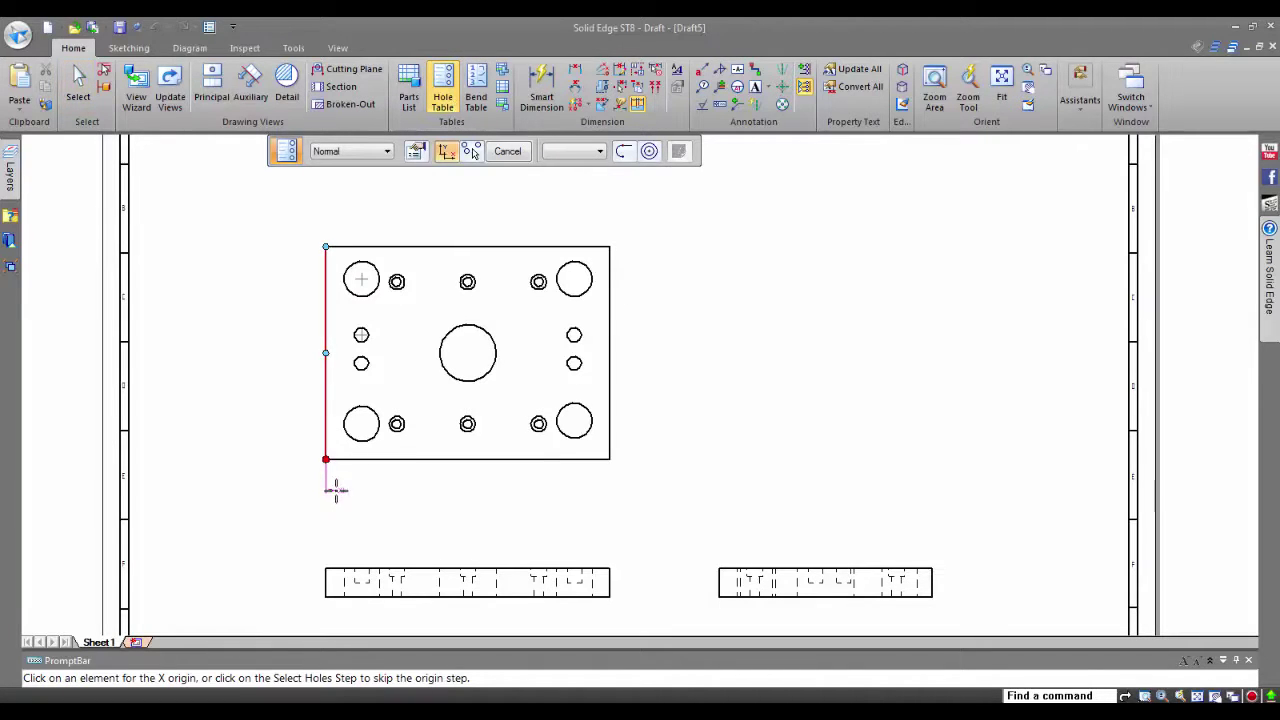
pyautogui.click(296, 452)
pyautogui.moveTo(334, 220); pyautogui.dragTo(600, 478)
pyautogui.rightClick(686, 423)
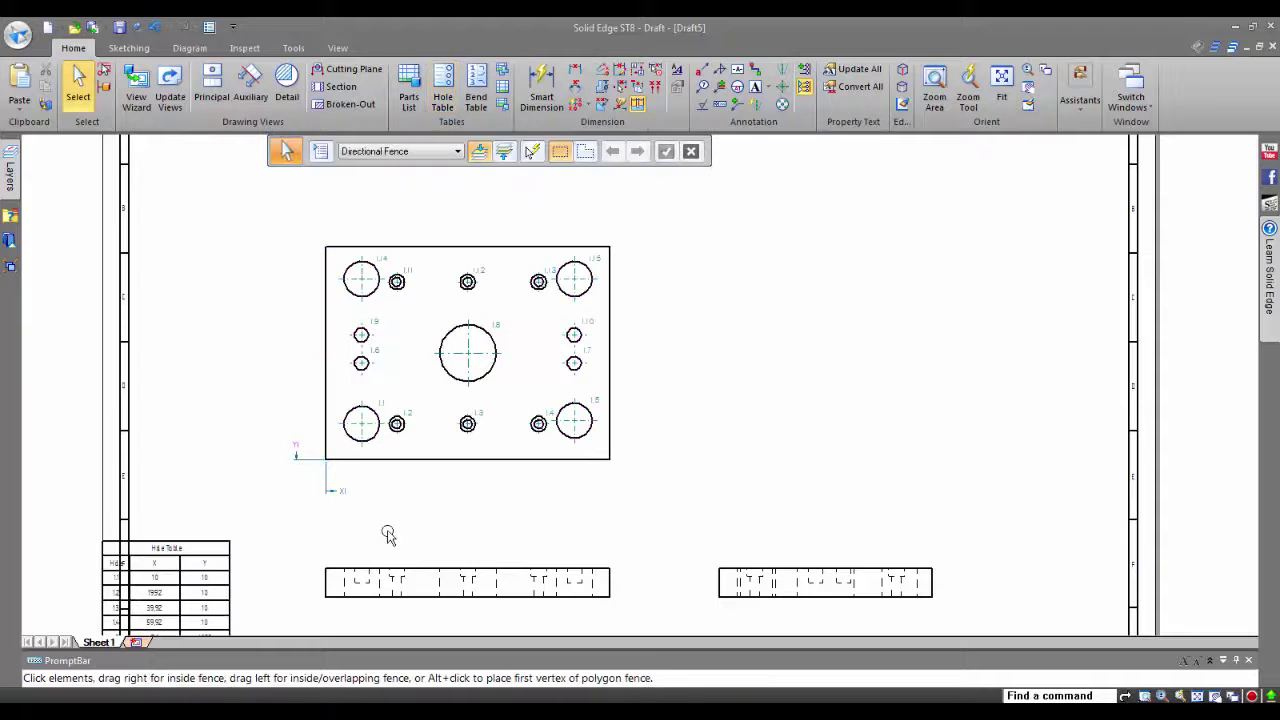
# - Move the hole table to the empty sheet area just right of the plate's top view
pyautogui.moveTo(229, 557); pyautogui.dragTo(758, 208)
pyautogui.scroll(2, 816, 290)
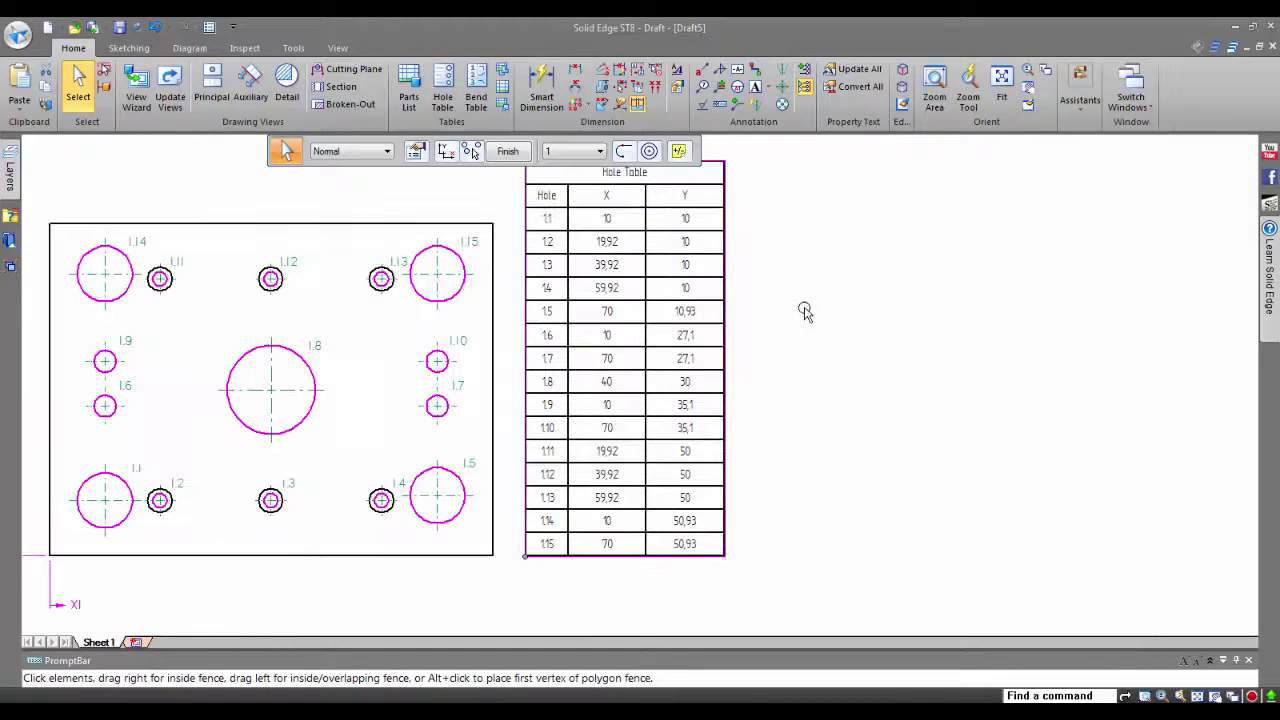
pyautogui.moveTo(808, 314)
pyautogui.mouseDown(button='middle')
pyautogui.moveTo(846, 348)
pyautogui.moveTo(933, 362)
pyautogui.mouseUp(button='middle')
pyautogui.scroll(1, 846, 348)
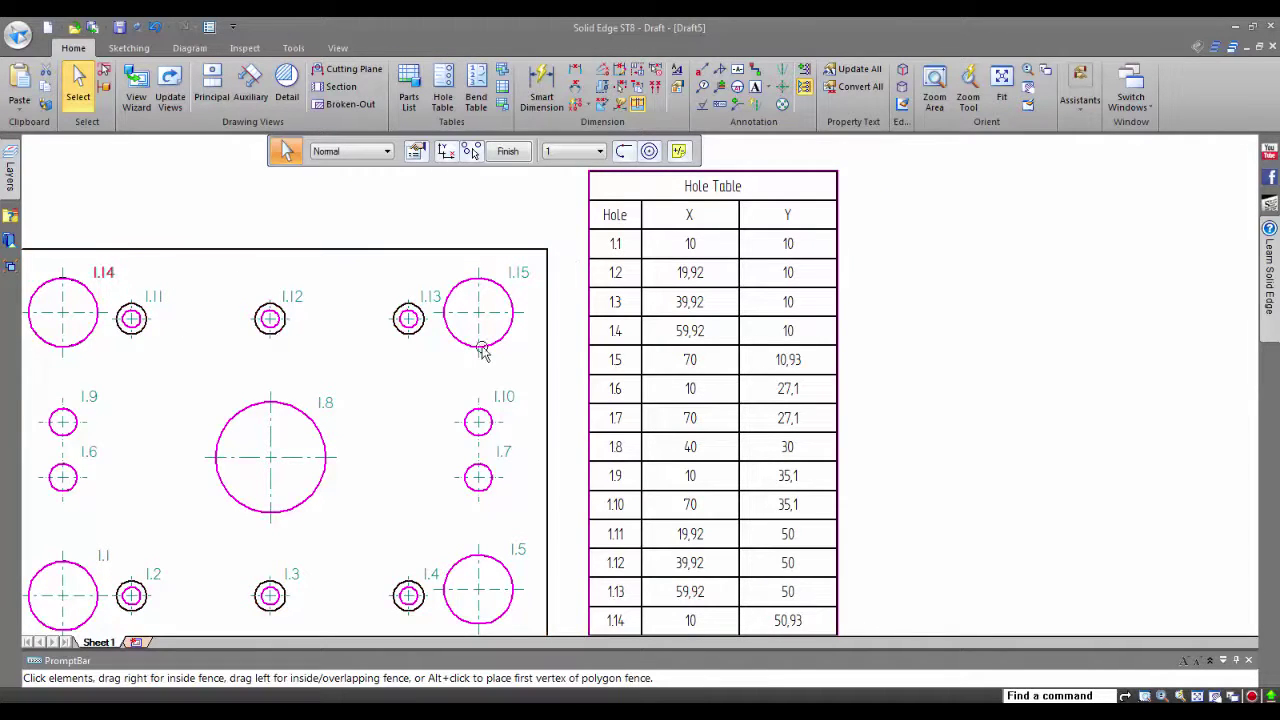
pyautogui.scroll(-1, 558, 318)
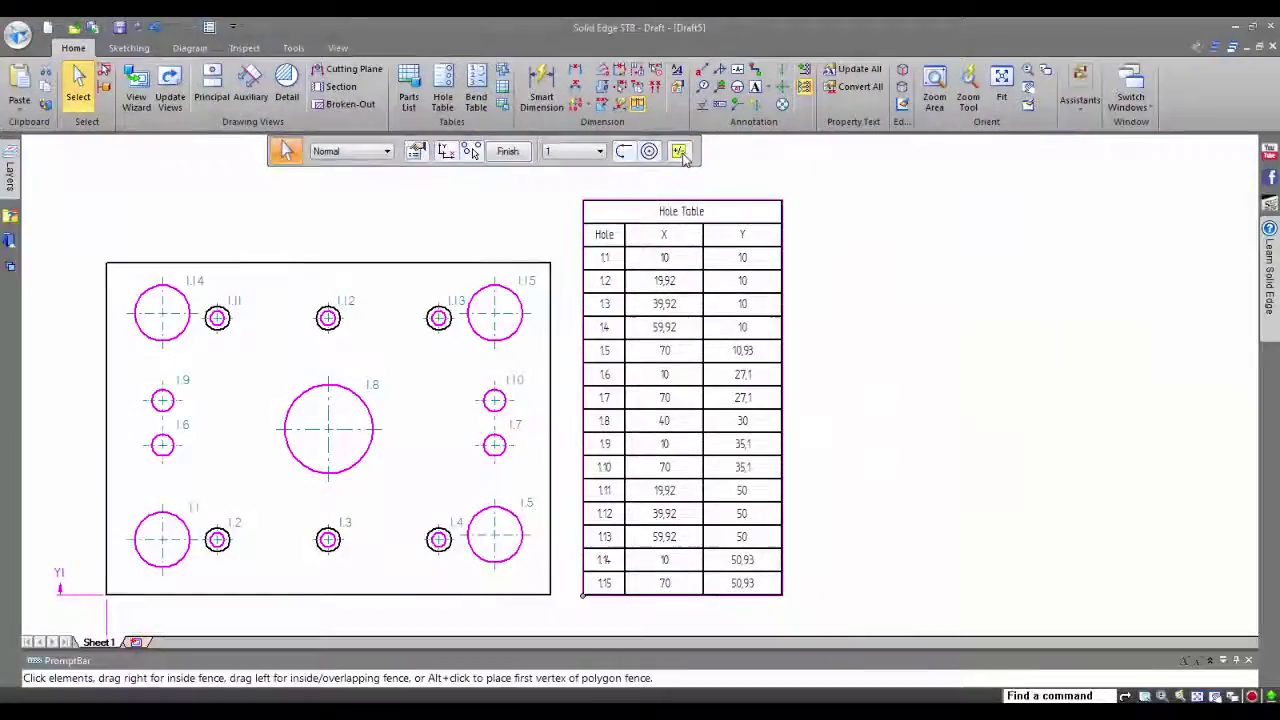
# - Set the hole table's origin/size label to GB and re-label the list of holes
pyautogui.click(745, 339)
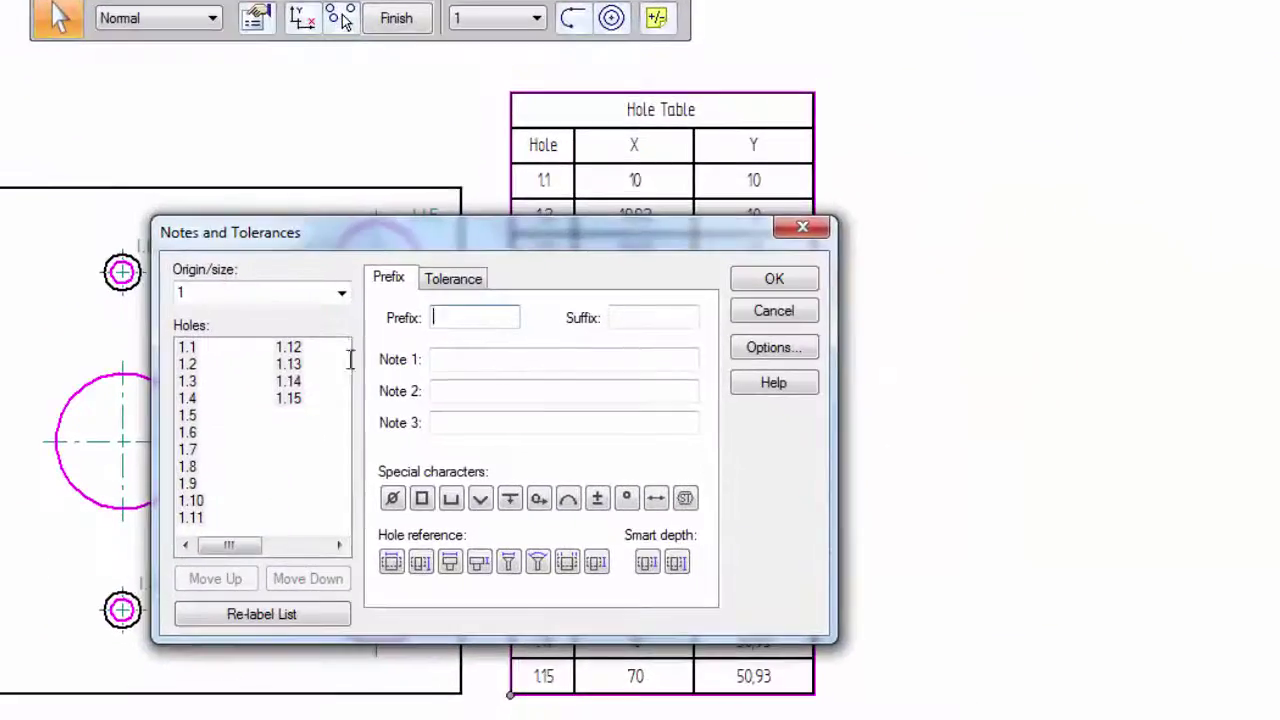
pyautogui.click(209, 290)
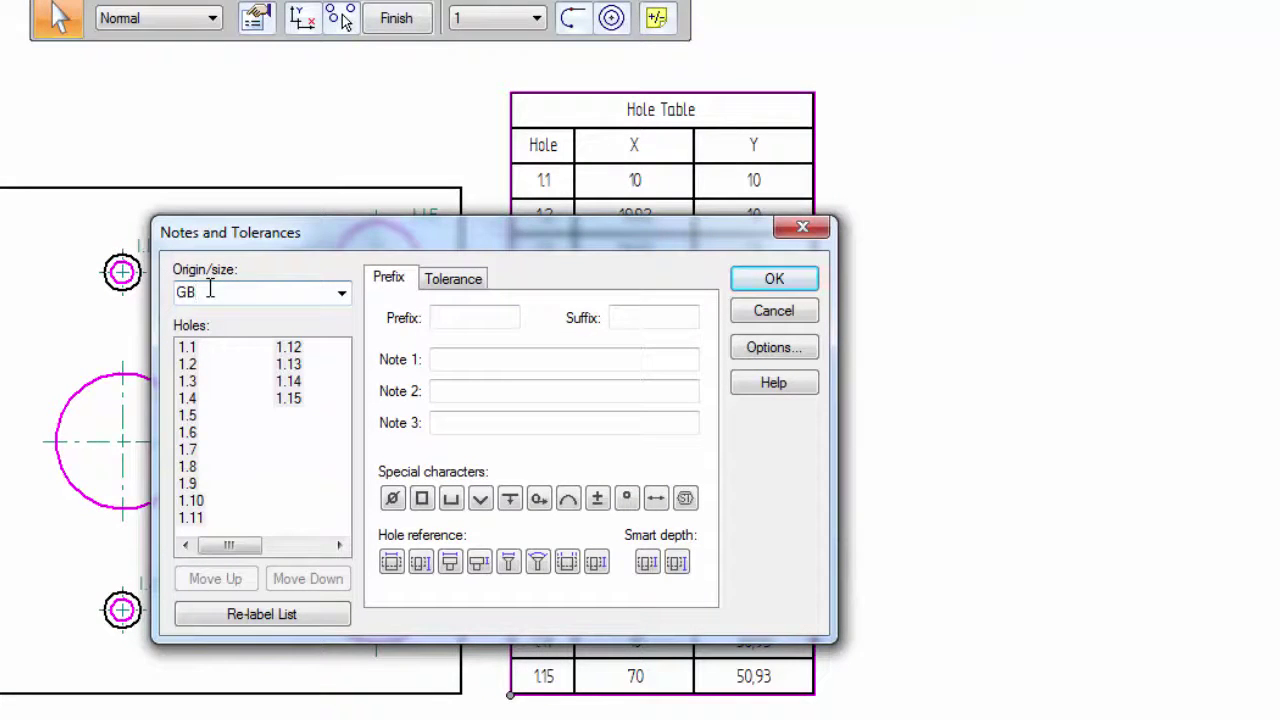
pyautogui.click(294, 616)
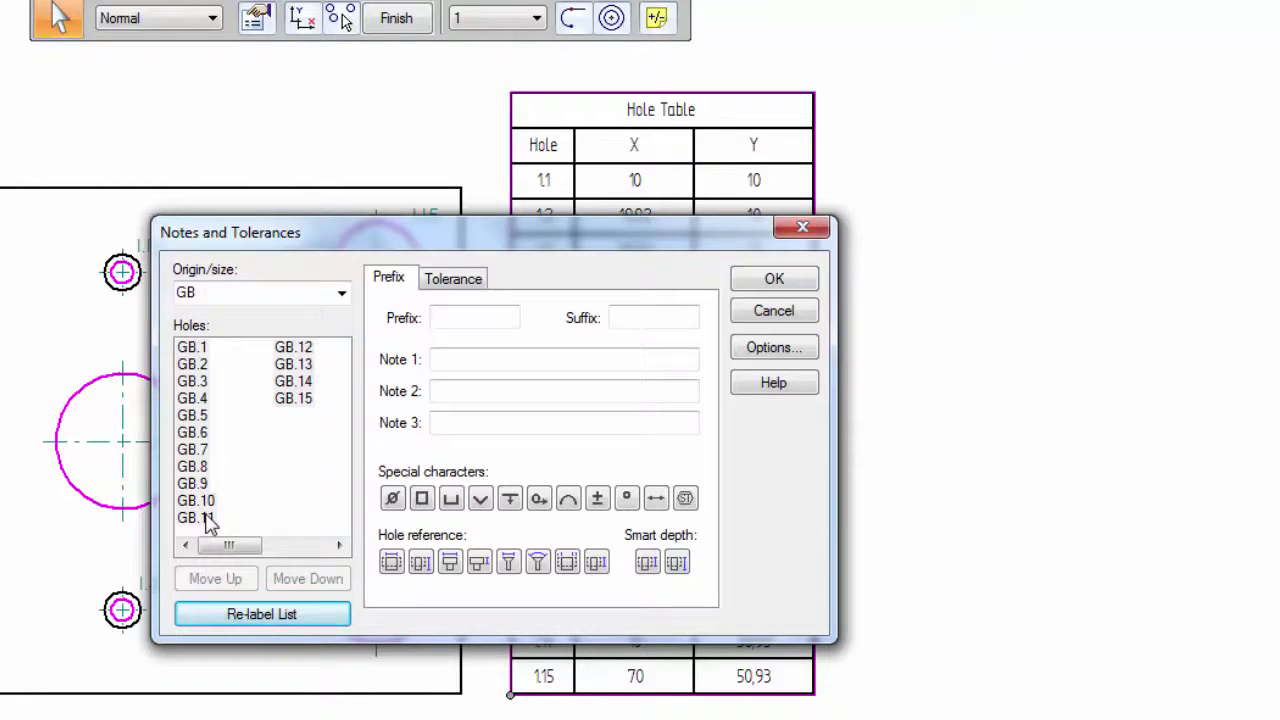
pyautogui.click(774, 278)
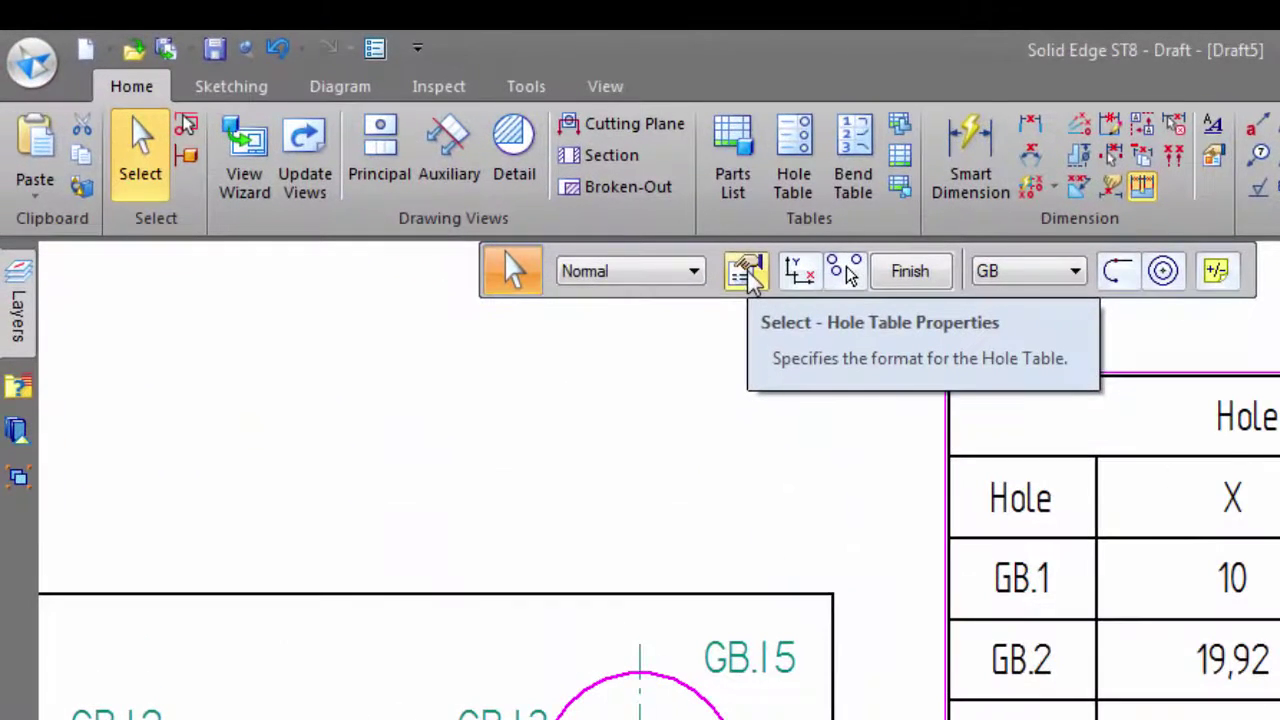
# - Set the hole annotation delimiter to None in the hole table properties
pyautogui.click(748, 272)
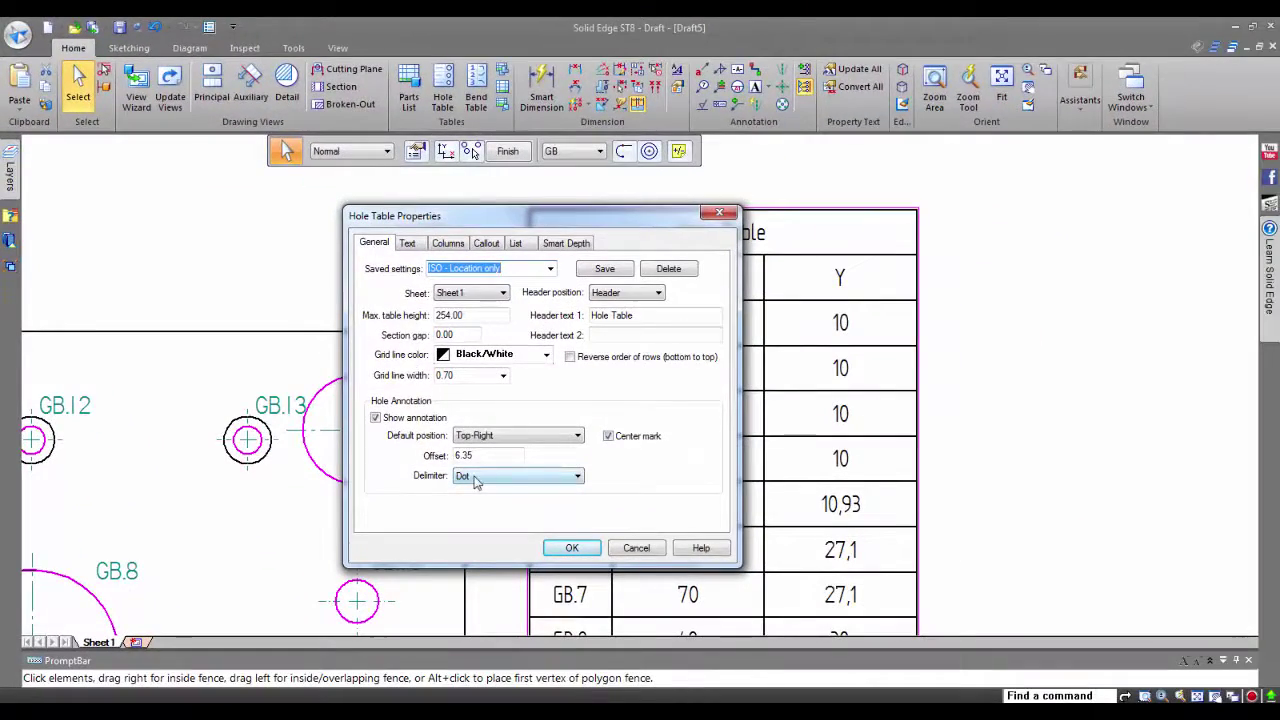
pyautogui.click(476, 481)
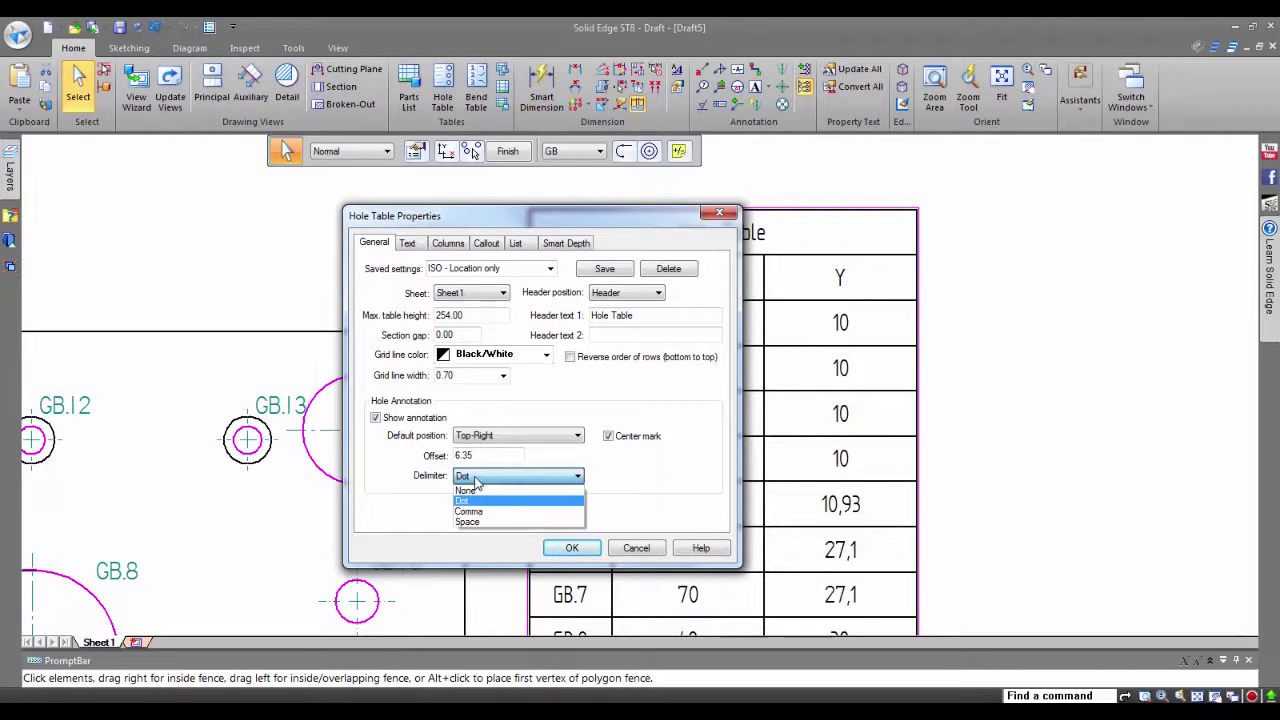
pyautogui.click(474, 491)
pyautogui.click(548, 543)
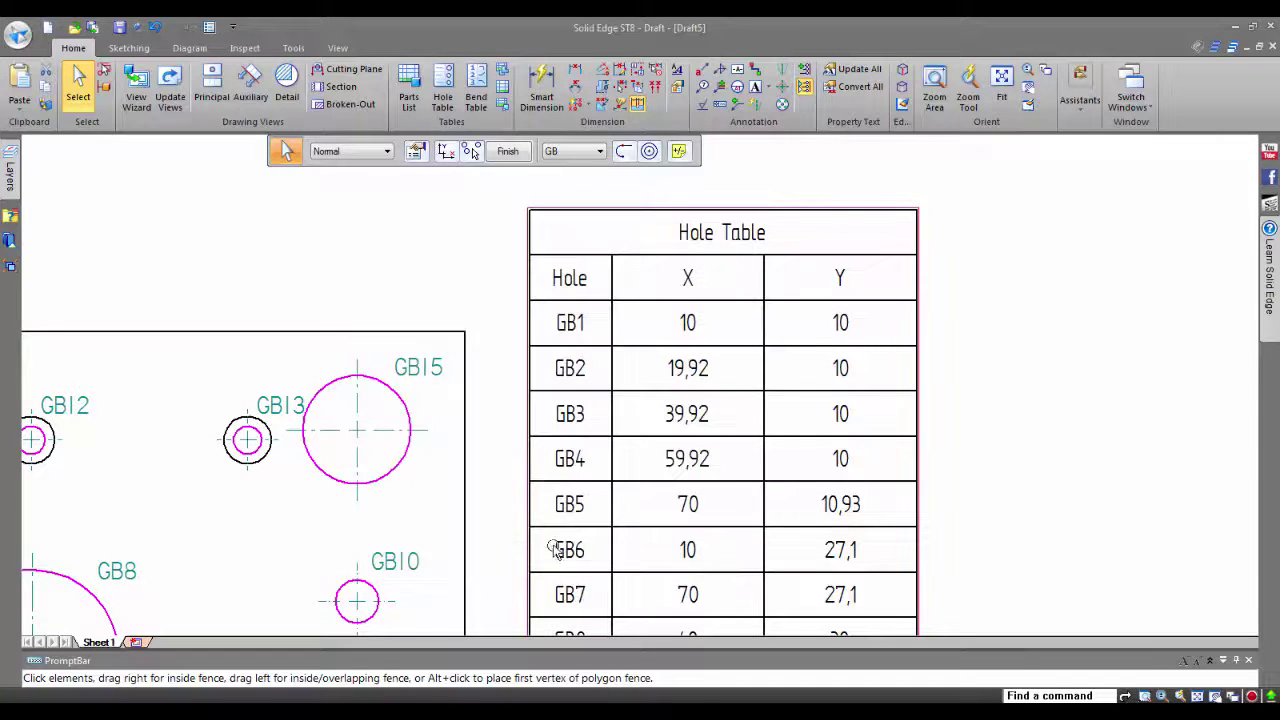
# - Set the hole table's annotation delimiter back to Dot
pyautogui.click(416, 151)
pyautogui.click(468, 289)
pyautogui.click(480, 334)
pyautogui.click(500, 358)
# - Apply the saved settings ISO - Size and location to the hole table and finish editing it
pyautogui.scroll(-3, 750, 228)
pyautogui.click(750, 228)
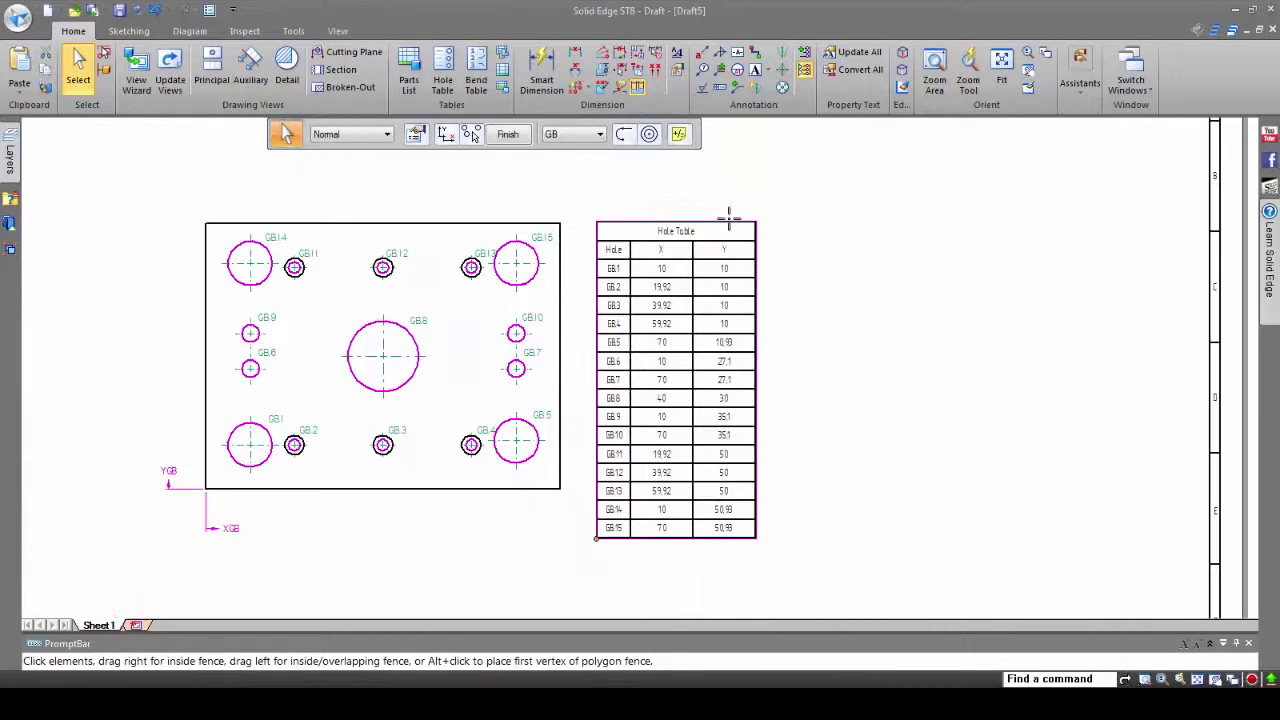
pyautogui.click(418, 142)
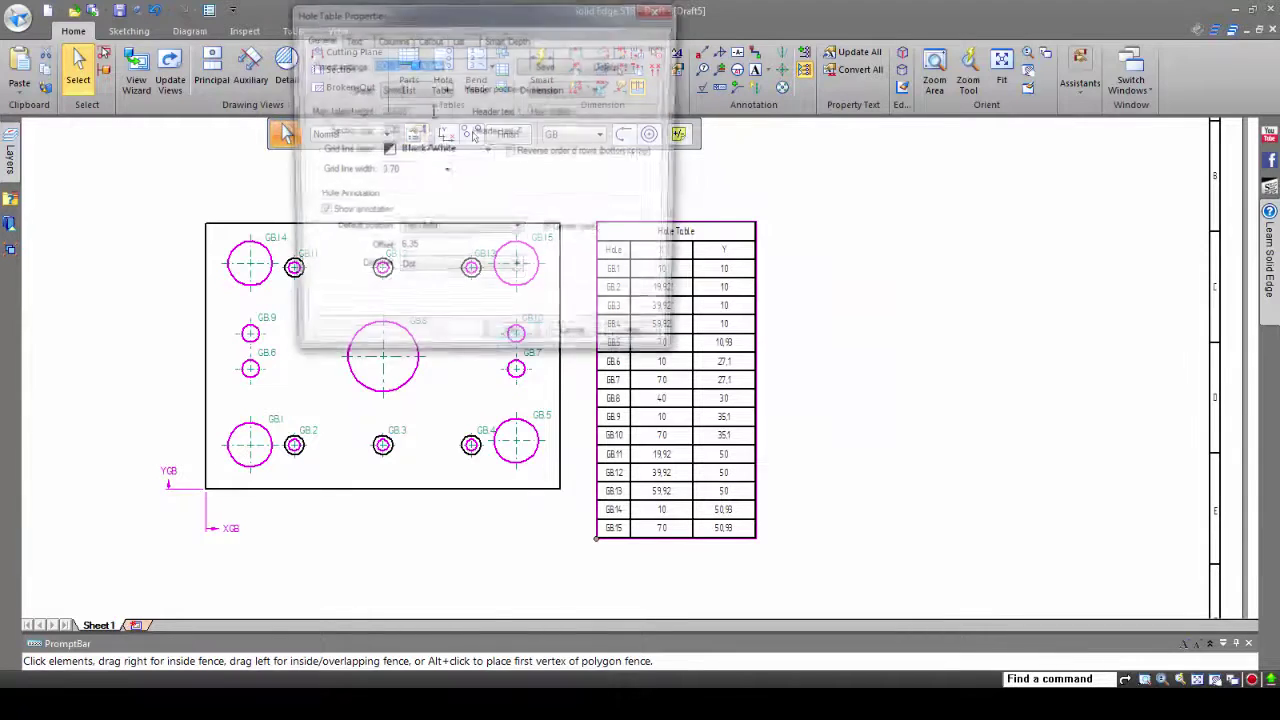
pyautogui.moveTo(450, 21); pyautogui.dragTo(595, 263)
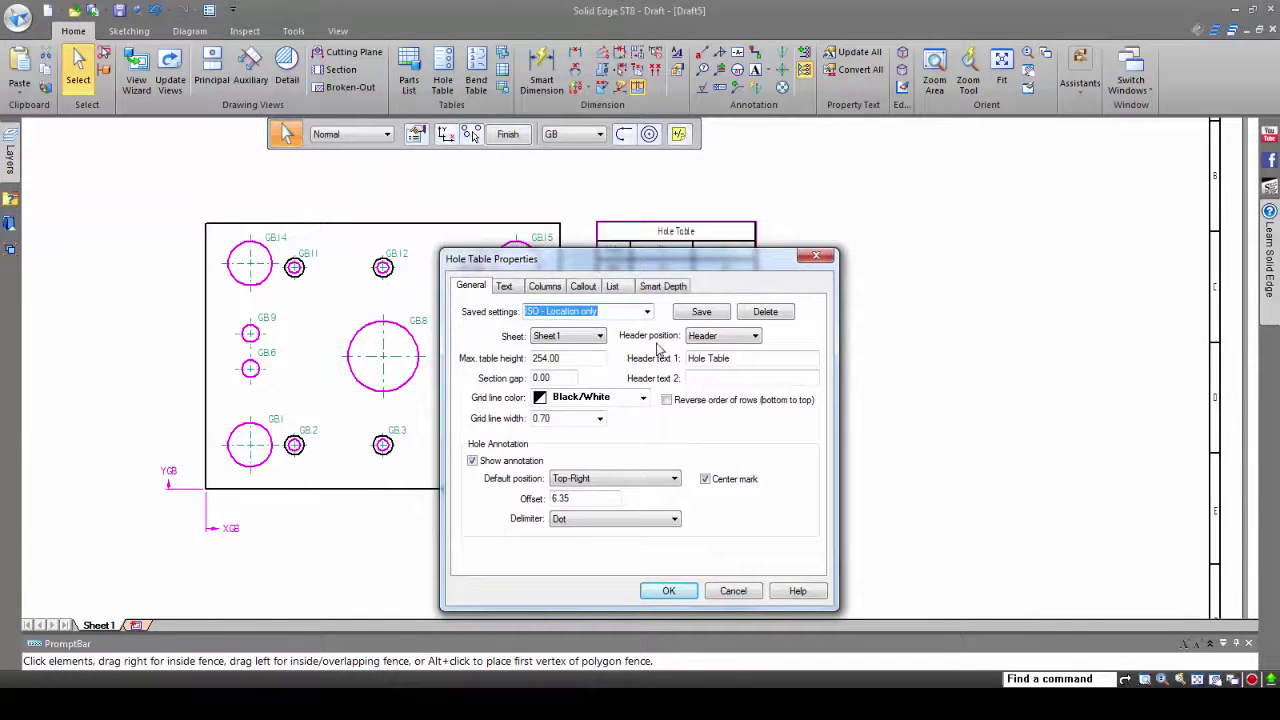
pyautogui.click(648, 312)
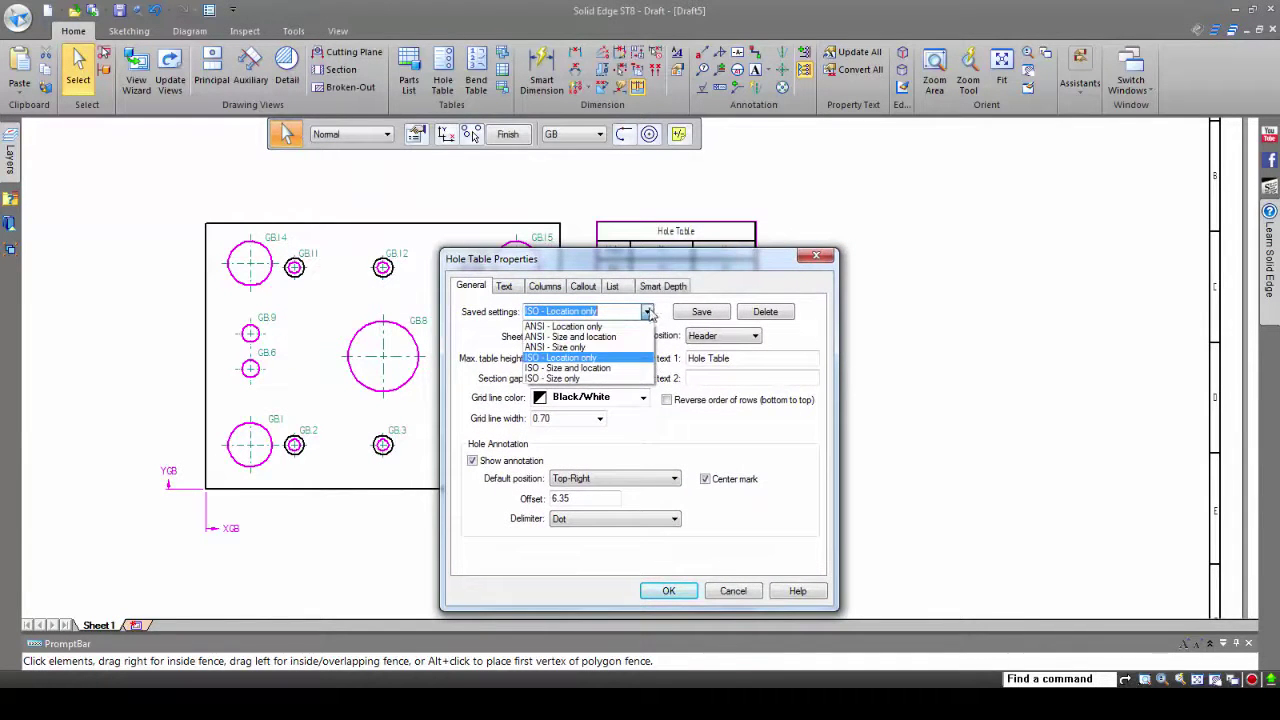
pyautogui.click(604, 368)
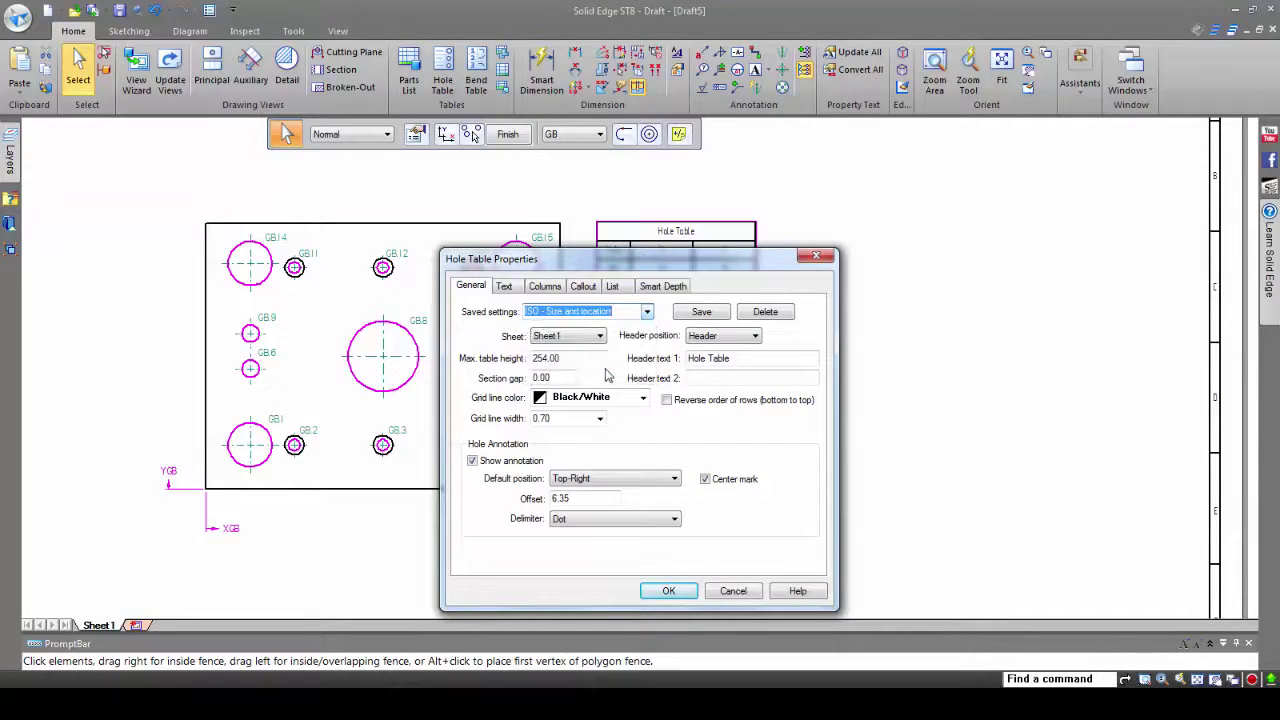
pyautogui.click(670, 592)
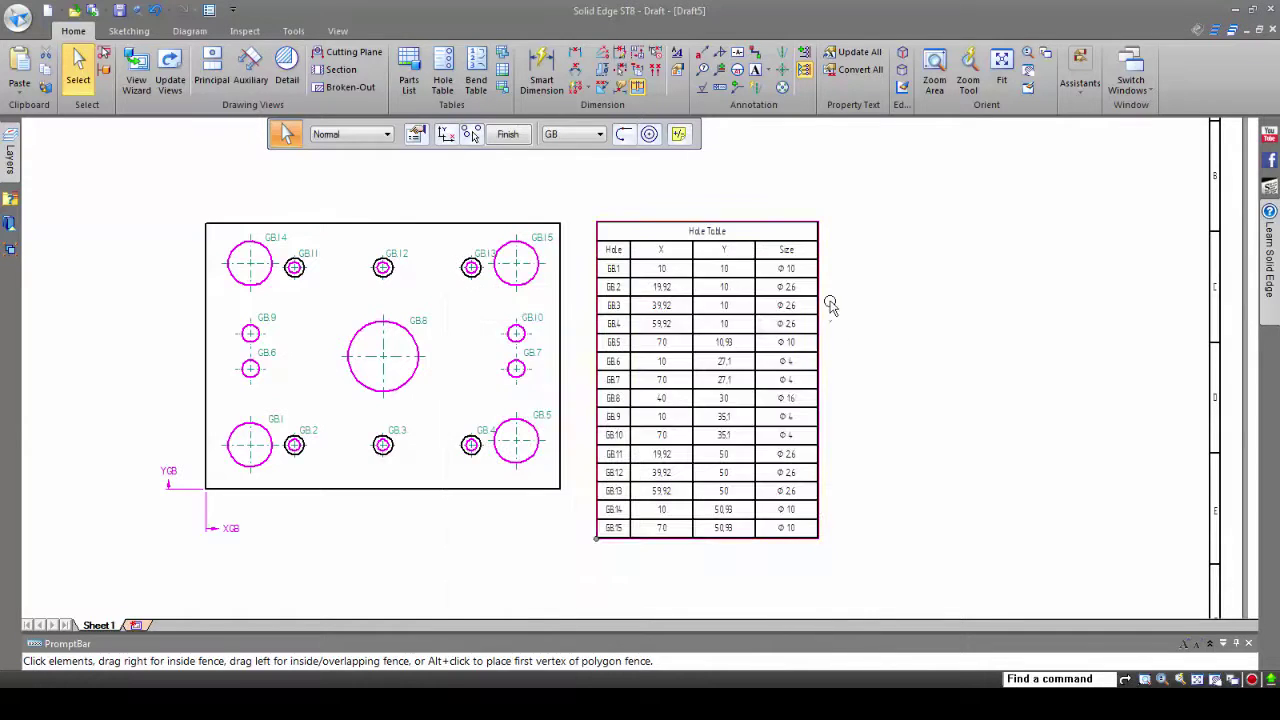
pyautogui.scroll(4, 829, 302)
pyautogui.moveTo(829, 302); pyautogui.dragTo(890, 396, button='middle')
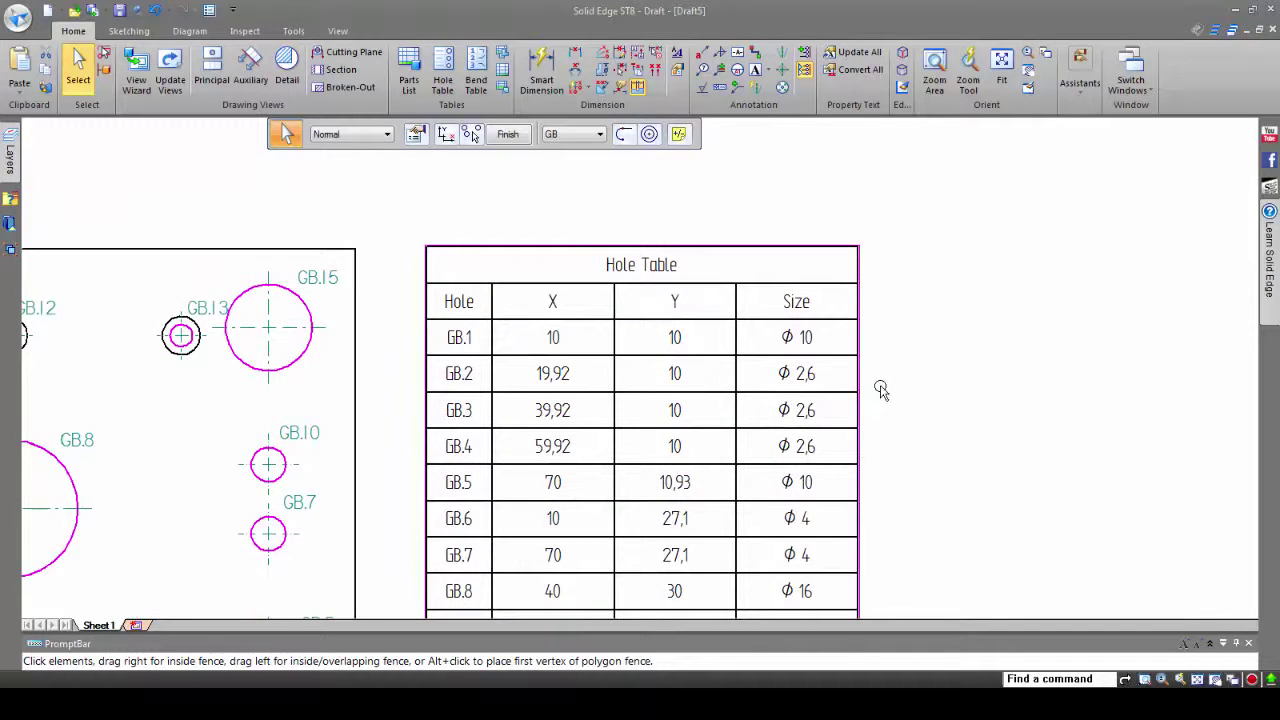
pyautogui.press('Escape')
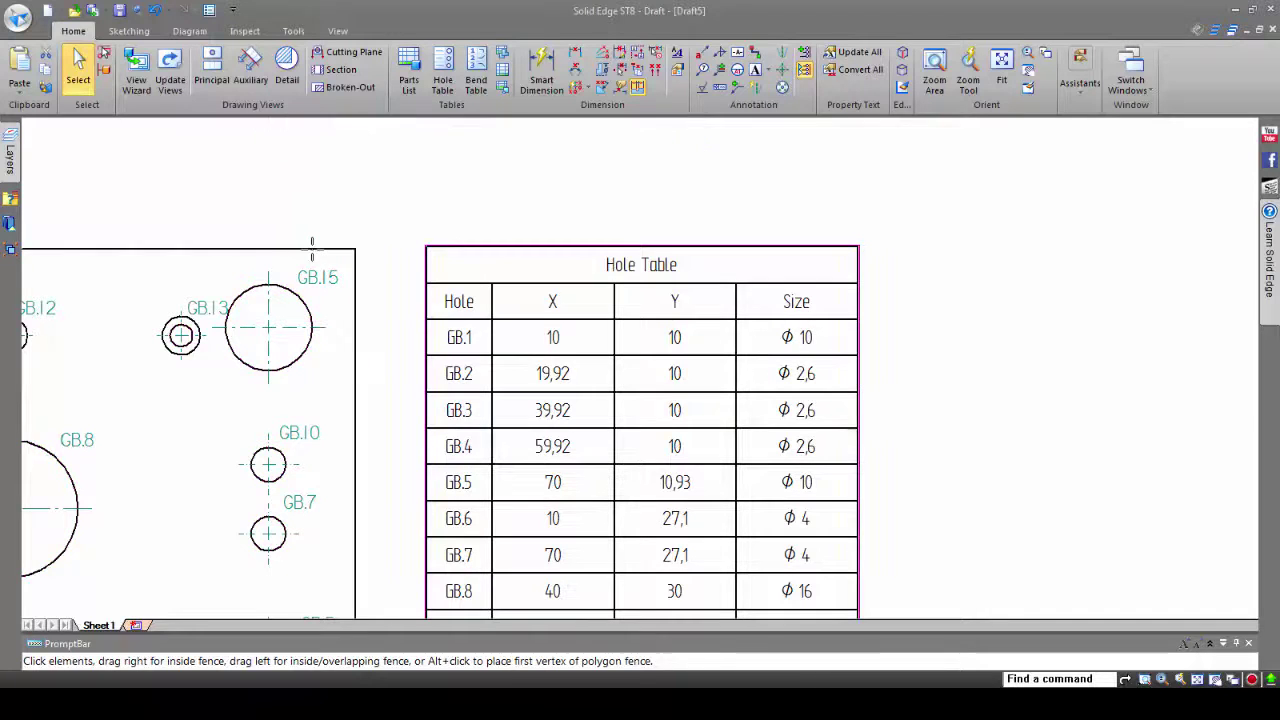
# - Switch to Chrome, open the Blog page of the CADVertex website and view the SeTipTrickModels folder on Google Drive
pyautogui.hotkey('ctrl', 'Tab')
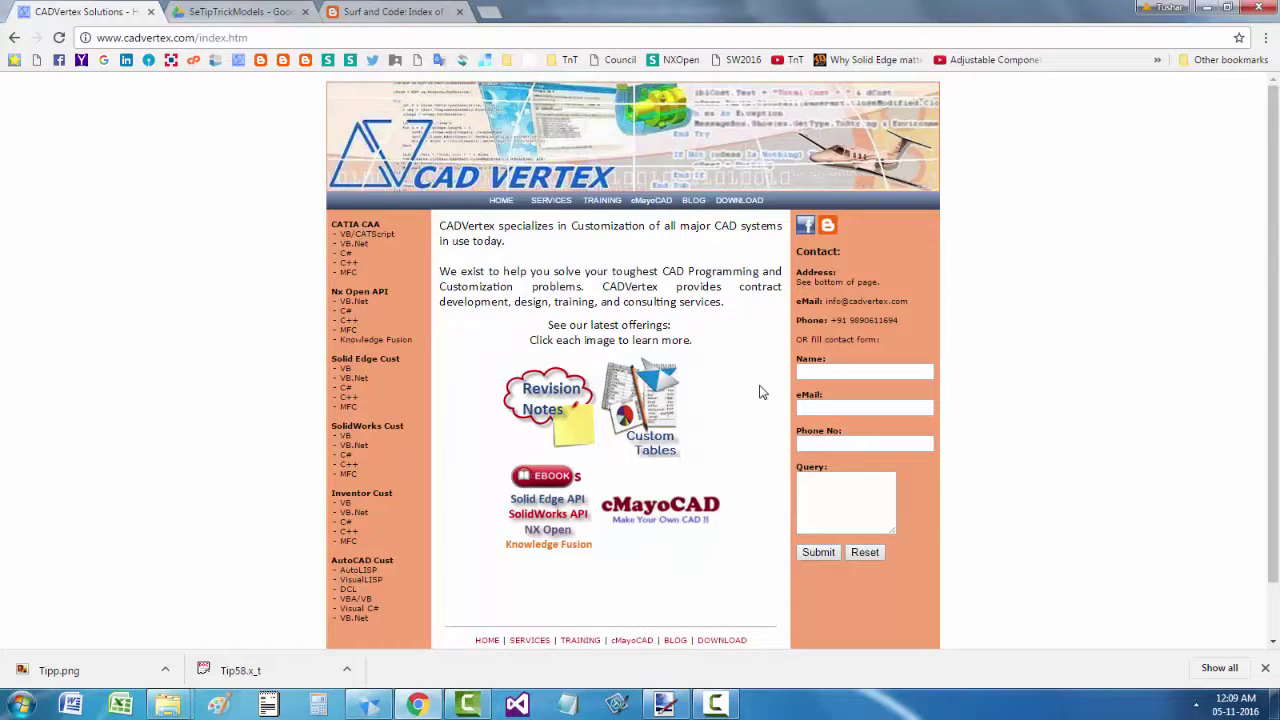
pyautogui.click(694, 202)
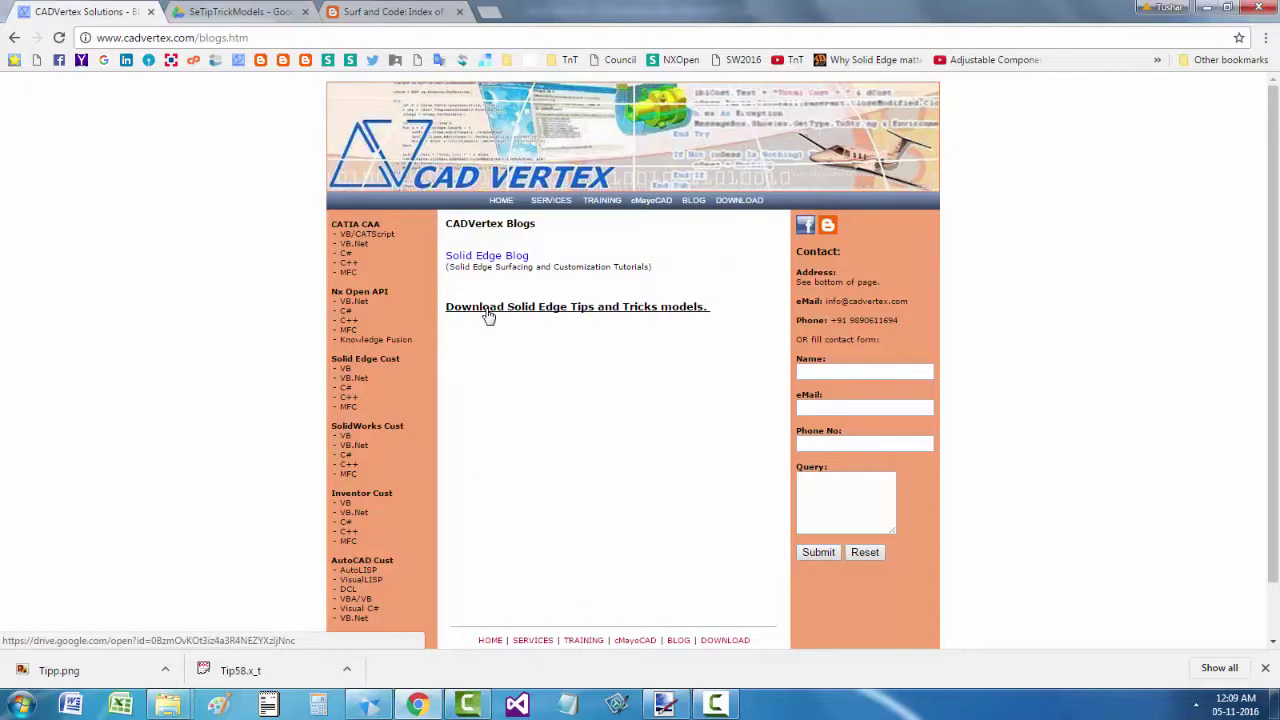
pyautogui.click(240, 11)
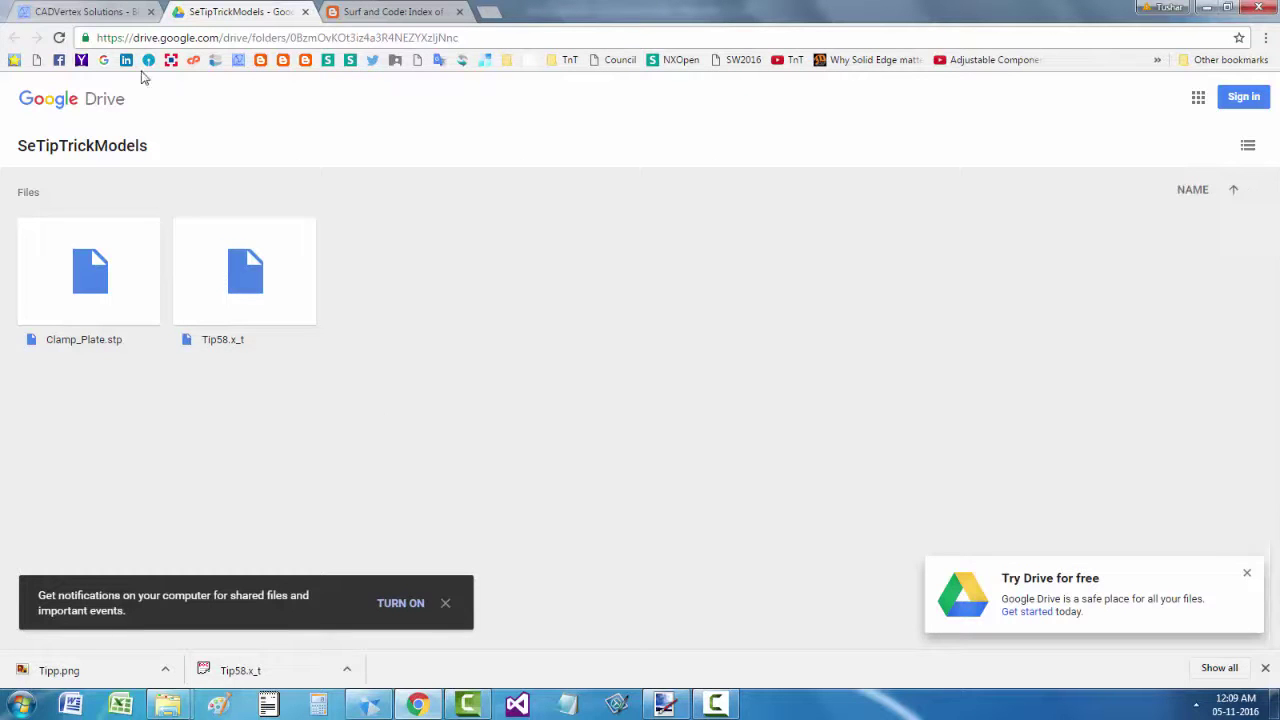
# - Return to the CADVertex Blogs page, open the Solid Edge Blog and look through its tutorial index to the Solid Edge Video Quick Tips
pyautogui.click(100, 11)
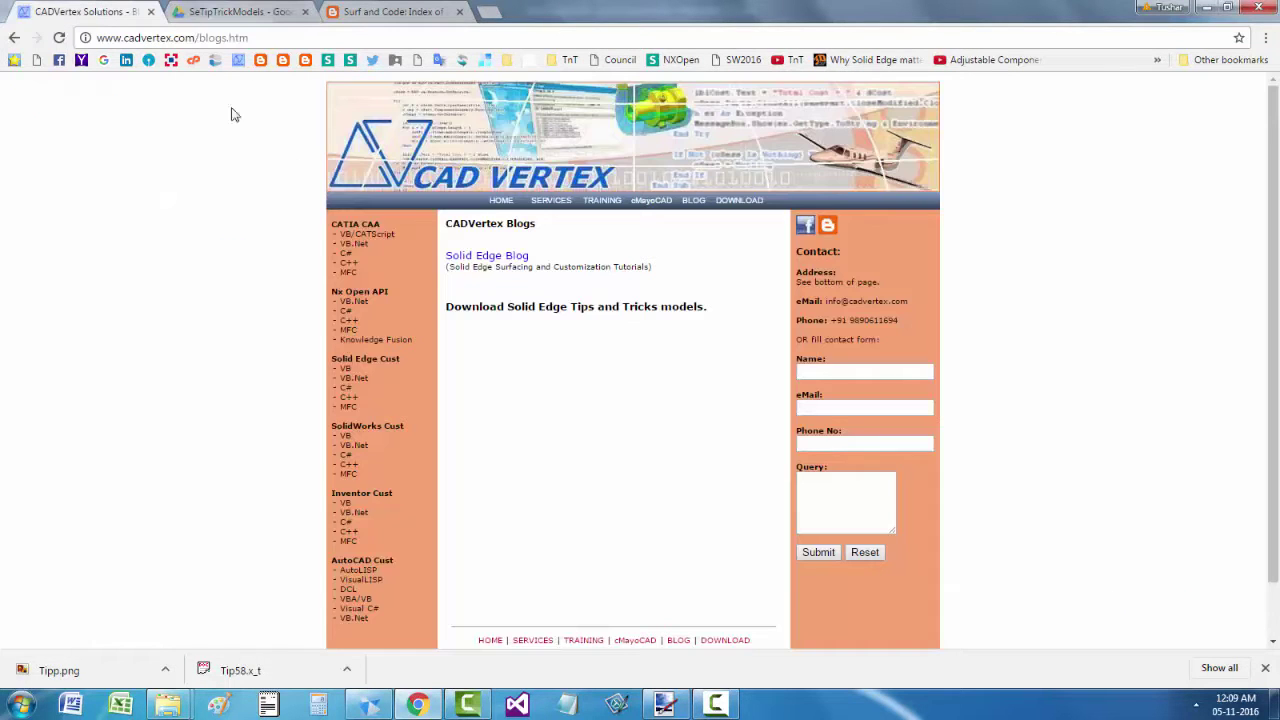
pyautogui.click(518, 258)
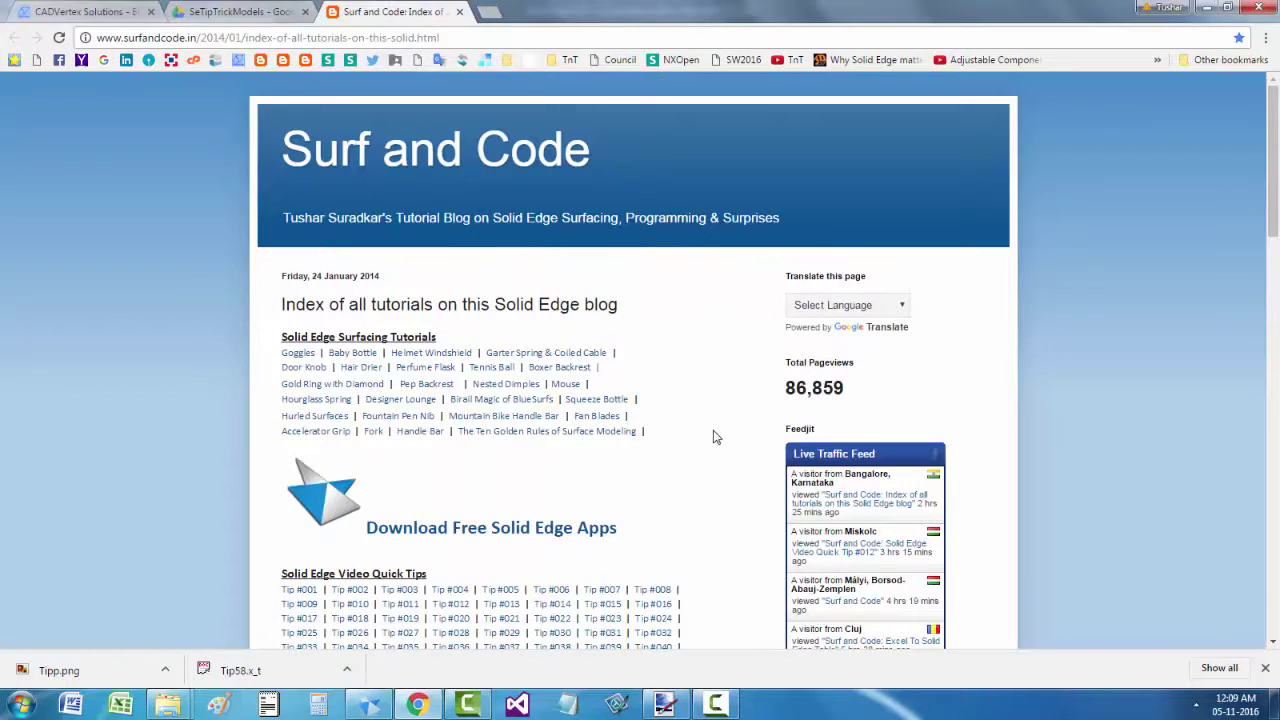
pyautogui.scroll(-2, 714, 436)
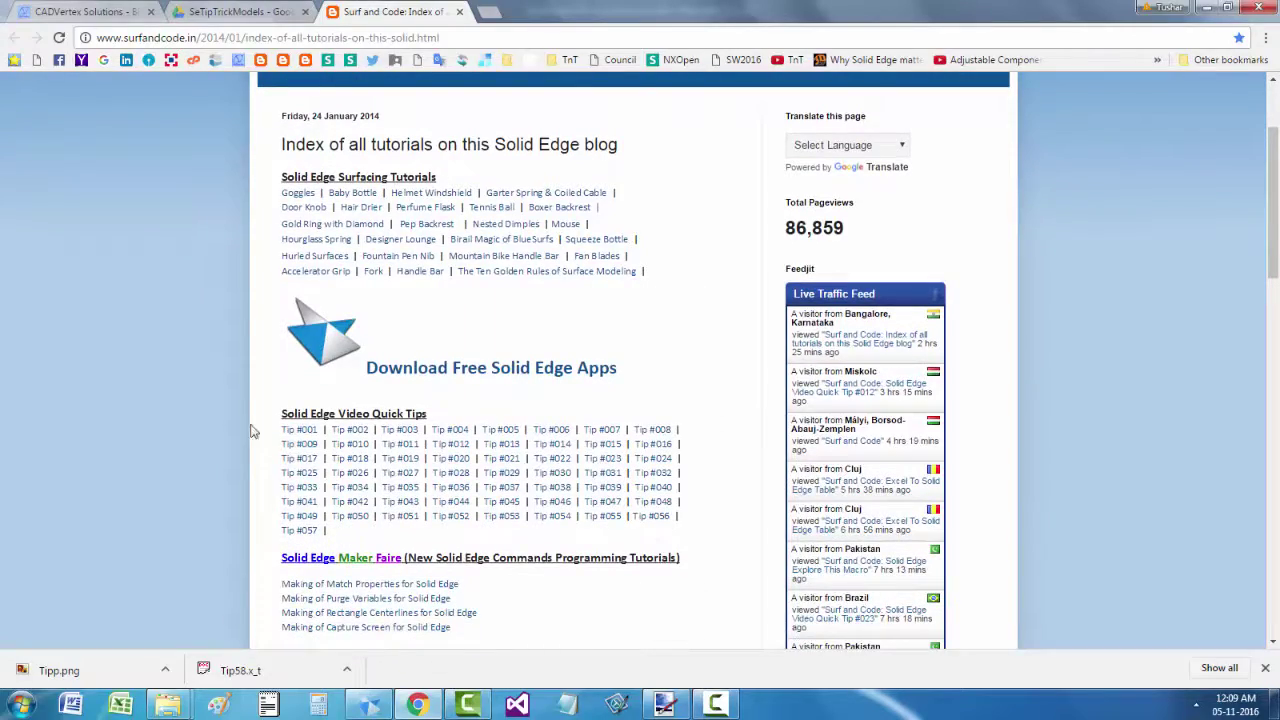